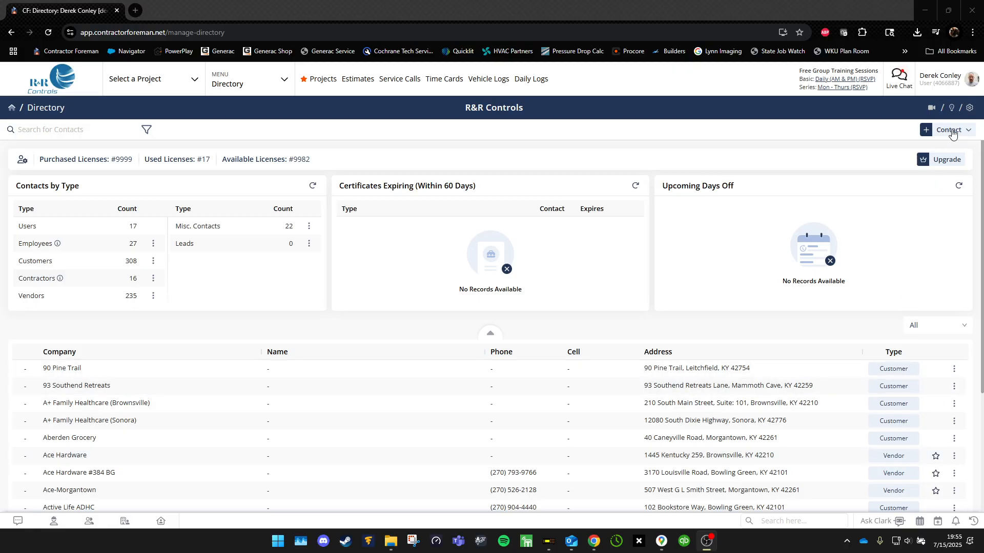
Choose Customer from the Directory's + Contact menu to get a blank Add Customer form.
left_click(952, 131)
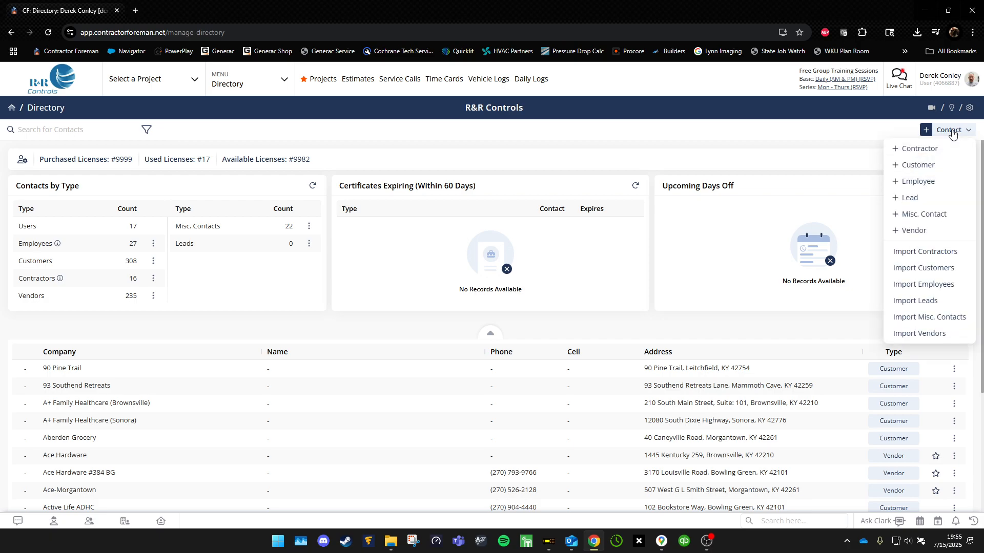
left_click(921, 166)
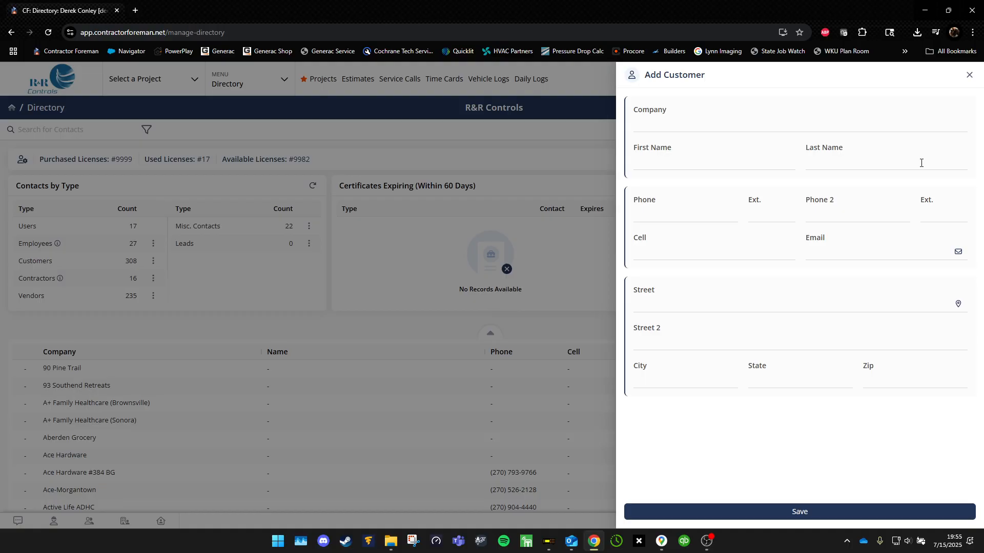
Enter 'WKU - Hilltopper Hall' as the new customer's company name.
left_click(726, 125)
type("WKU - Hil")
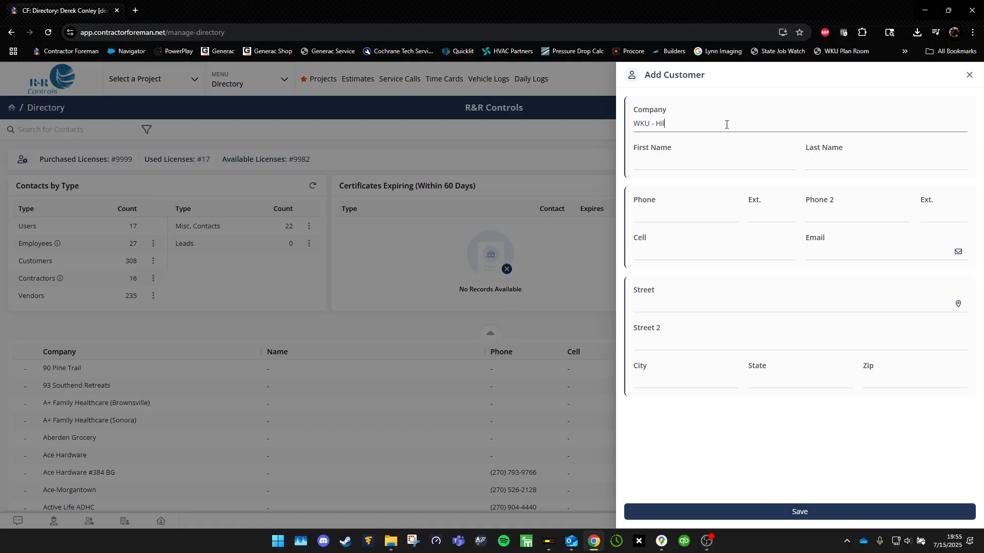
type("ltopper Hall")
left_click(872, 297)
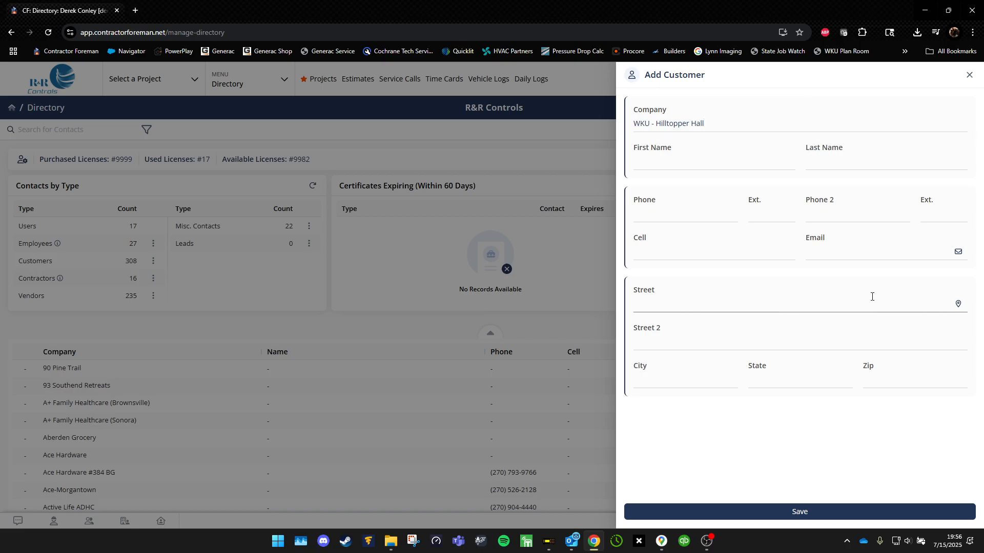
type("312 college")
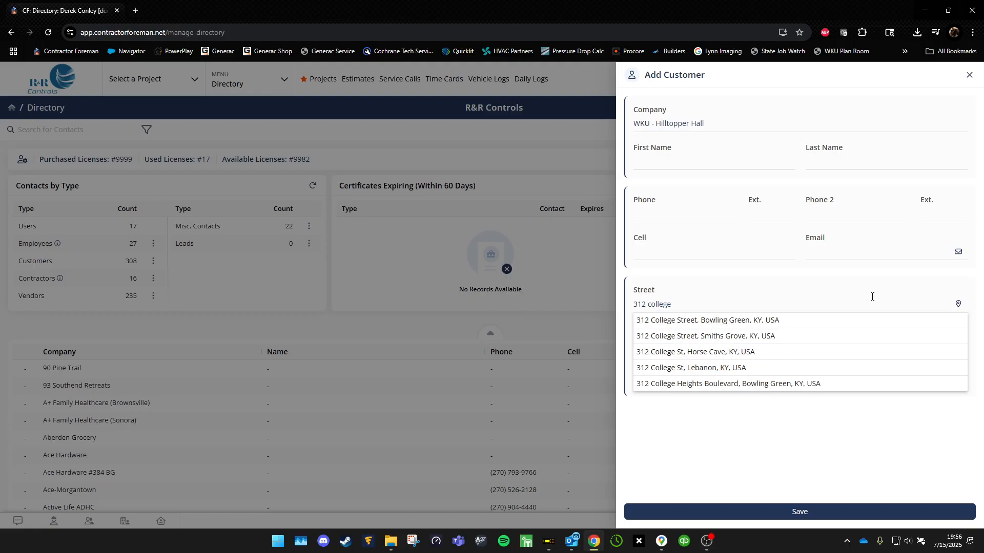
type(" he")
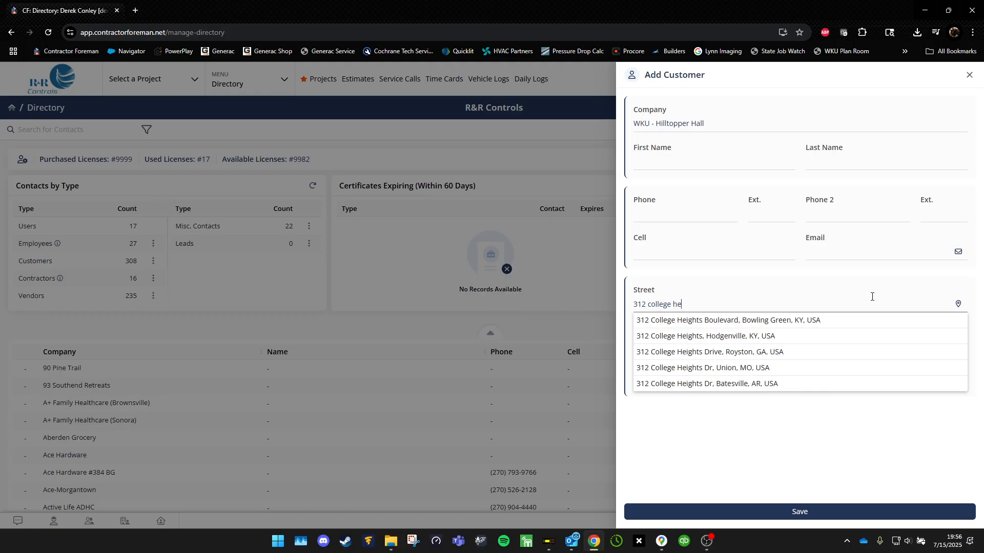
left_click(825, 321)
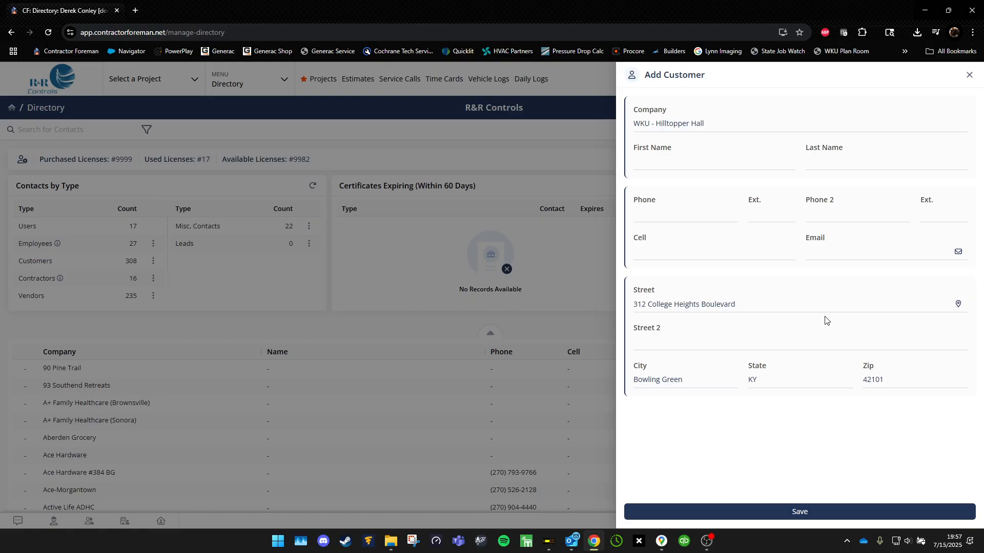
Save WKU - Hilltopper Hall as a customer and start editing its Email field.
left_click(817, 510)
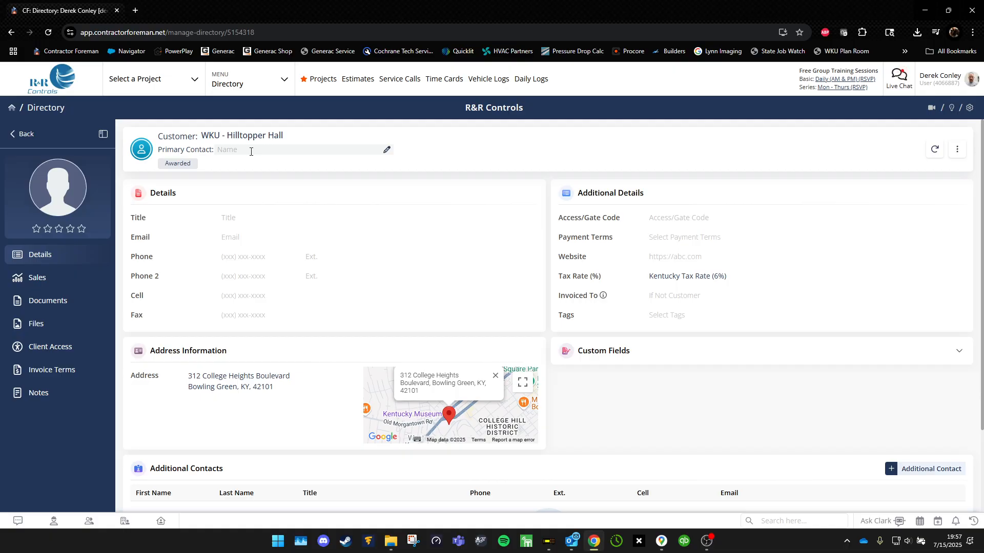
left_click(255, 241)
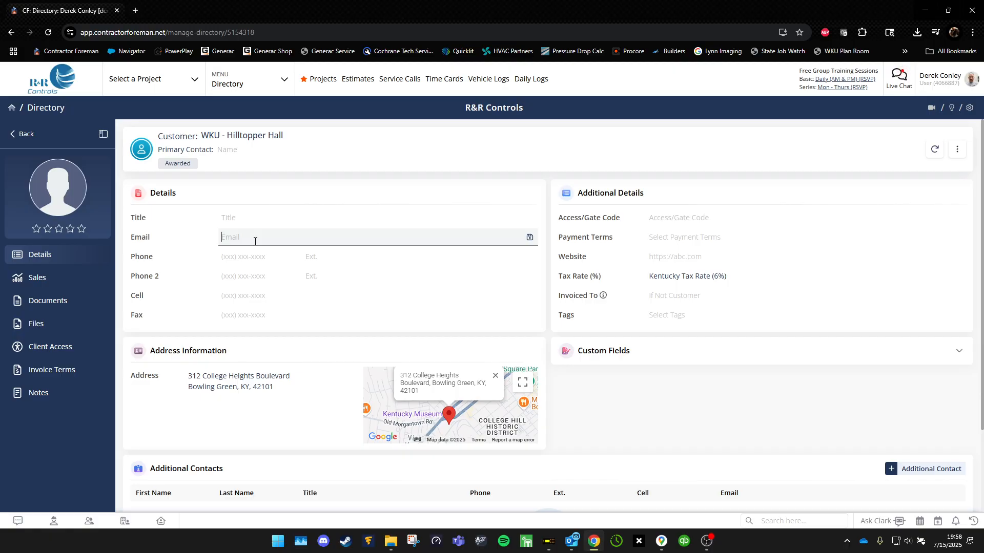
key("Tab")
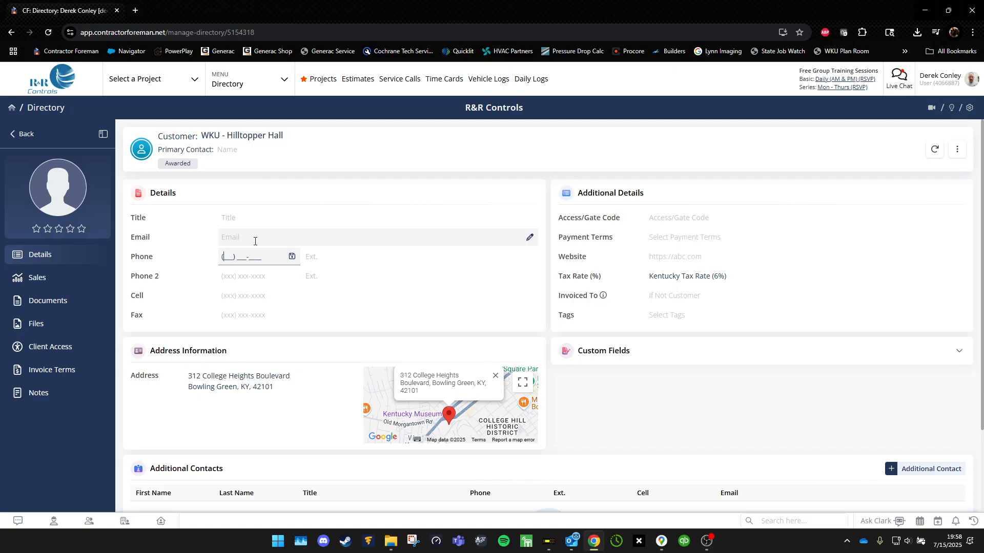
key("Tab")
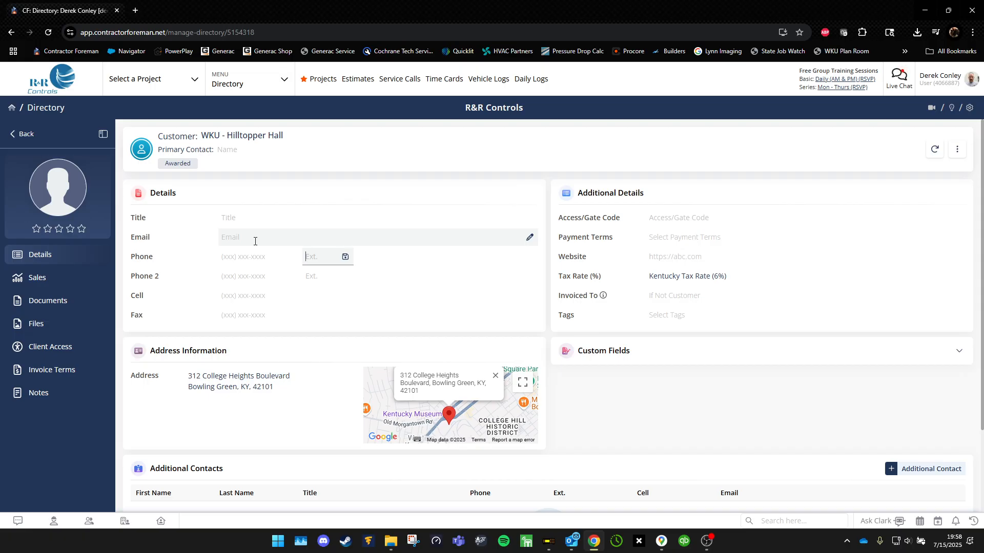
key("Tab")
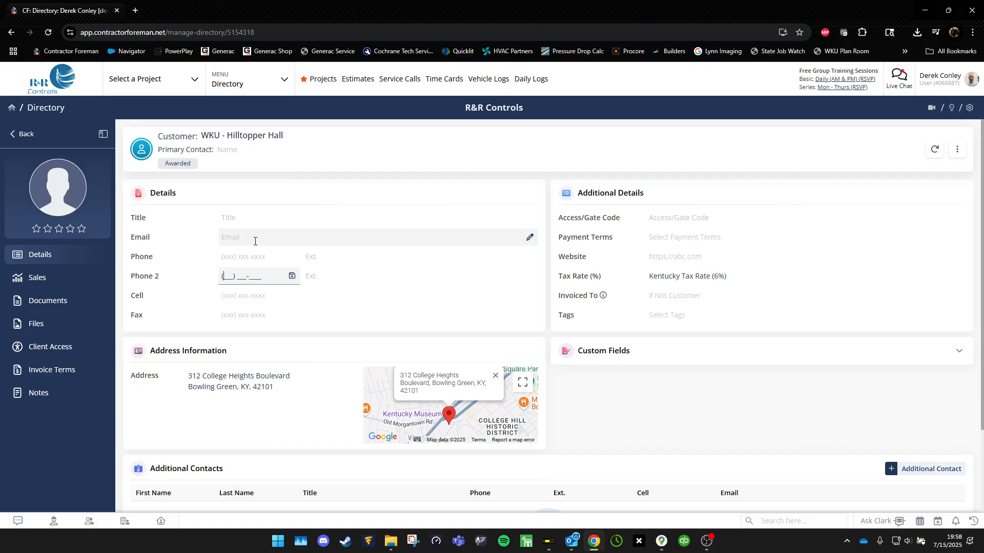
key("Tab")
key("Tab")
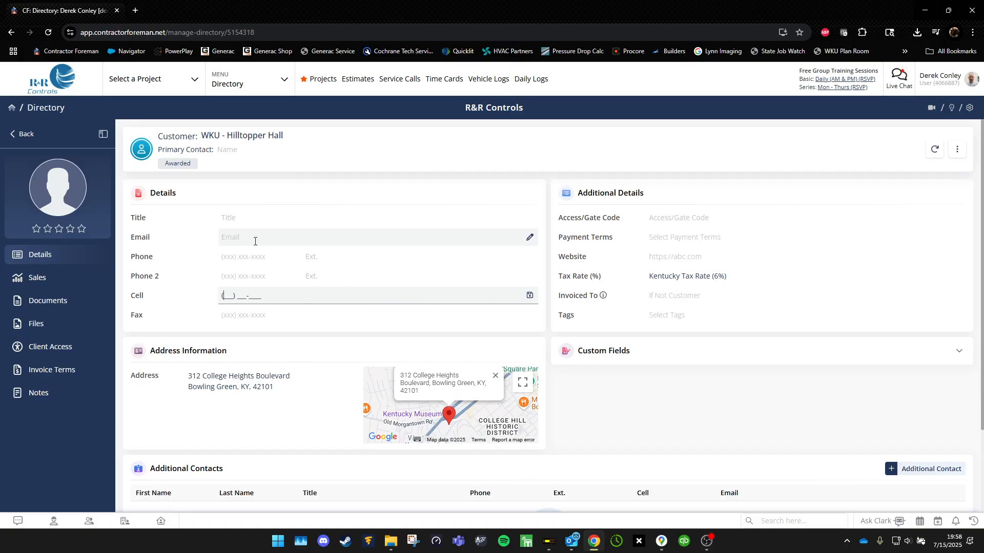
key("Tab")
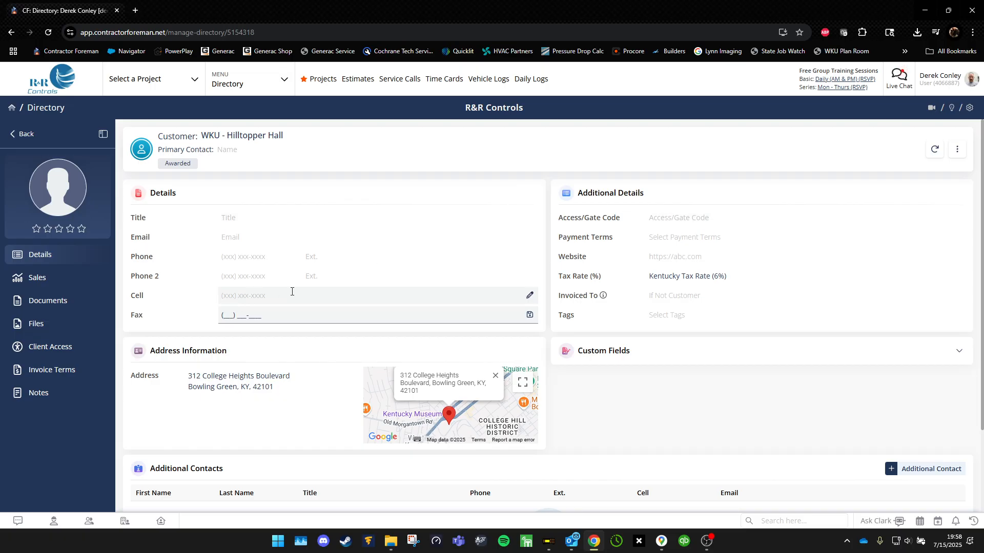
key("Tab")
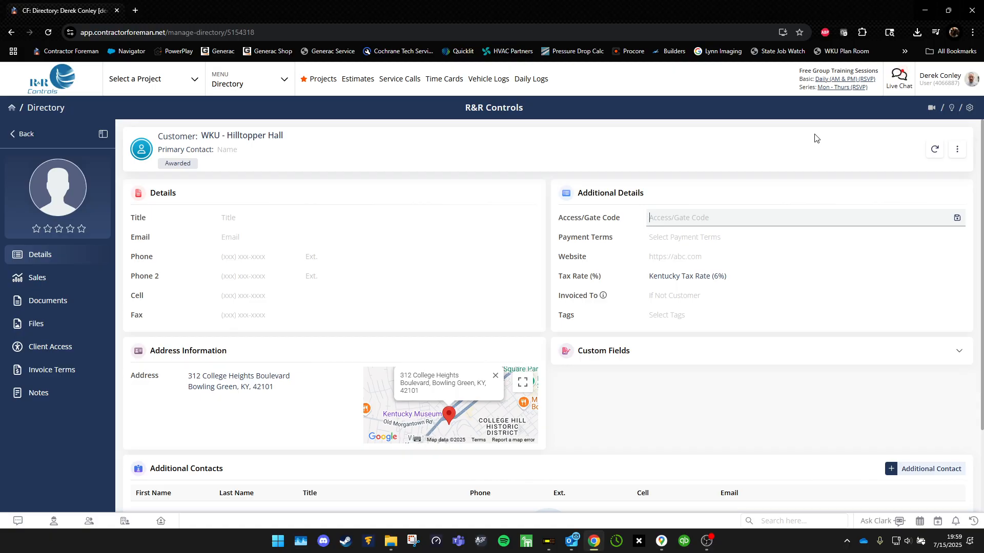
Choose Net 30 from the customer's Payment Terms list.
key("Tab")
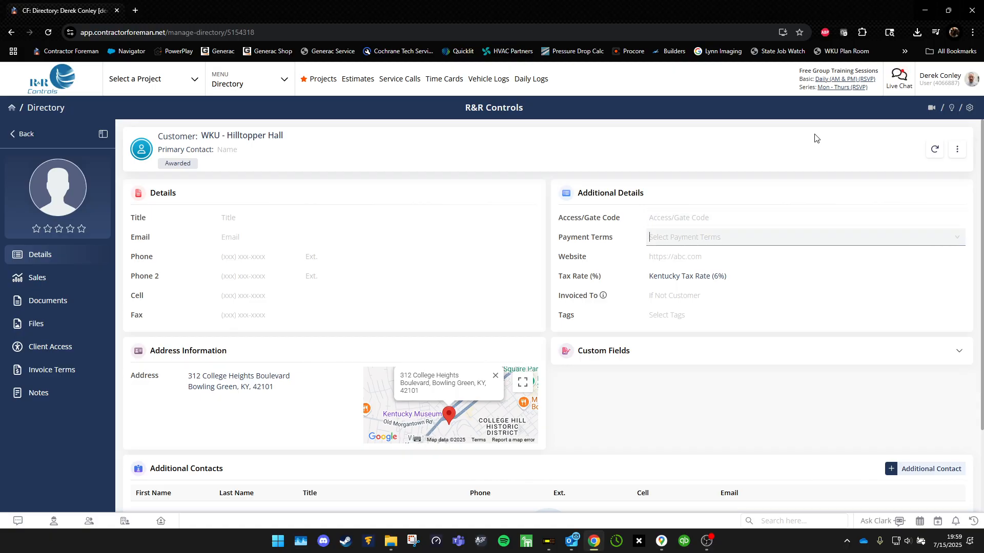
left_click(849, 236)
scroll(810, 281, "down", 3)
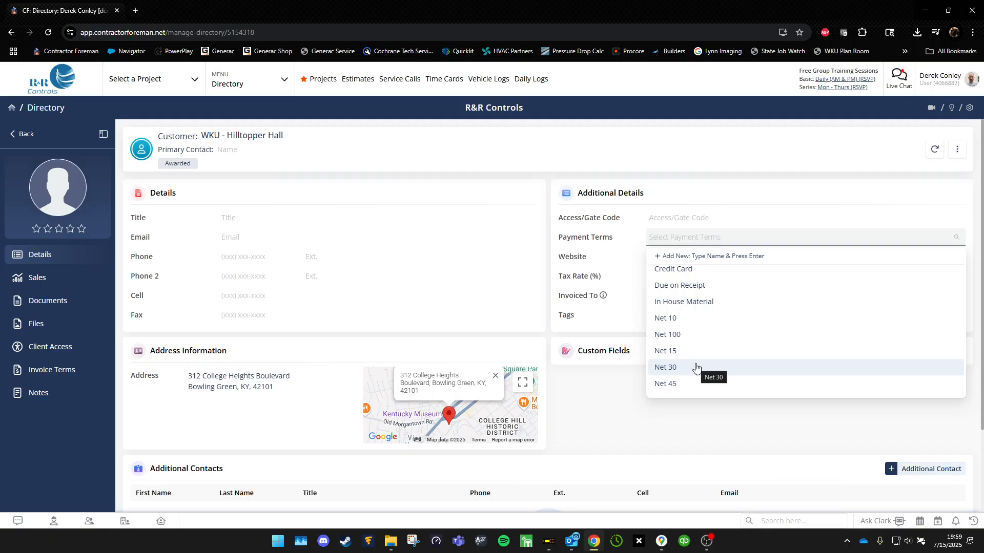
left_click(695, 367)
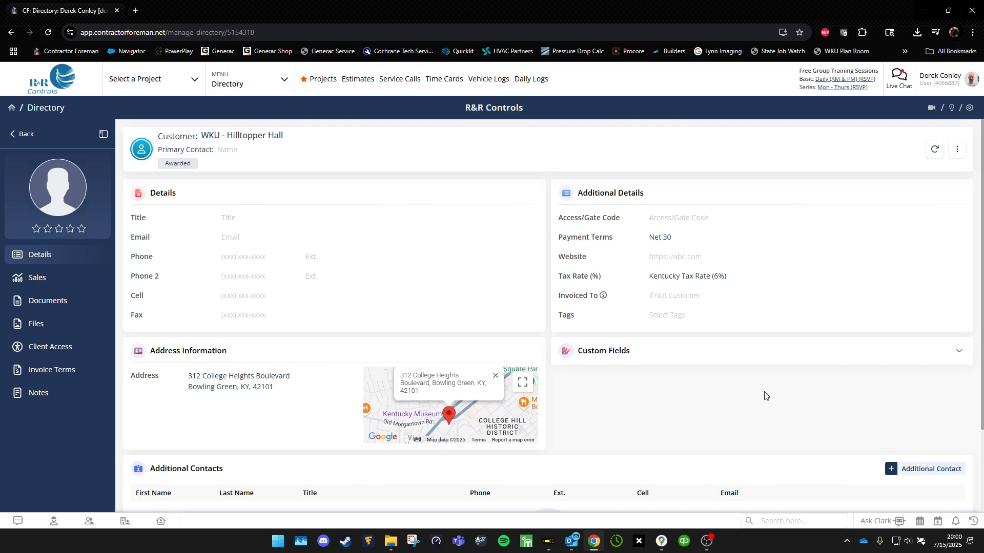
Change the customer's tax rate from 6% to Tax Exempt (0%).
left_click(766, 280)
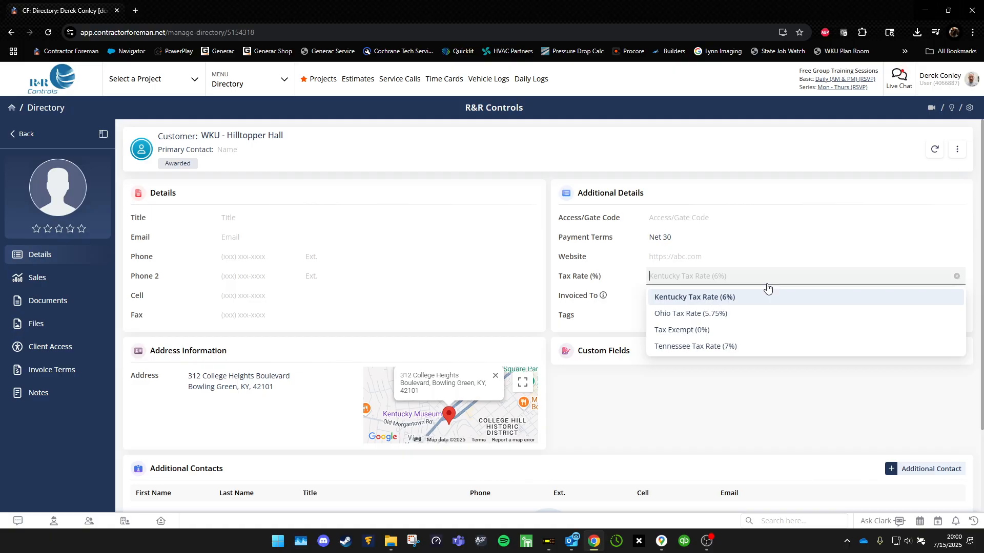
left_click(704, 330)
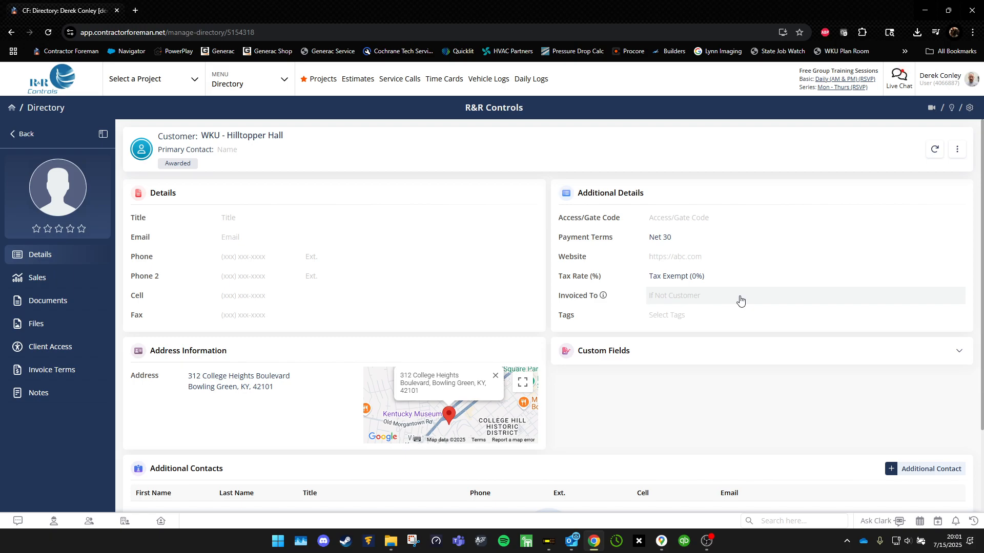
left_click(740, 300)
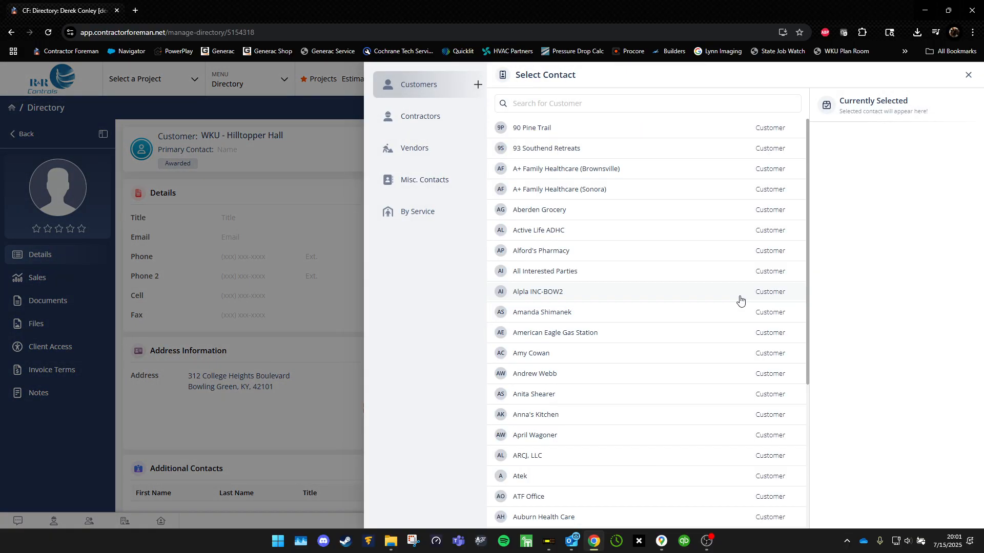
Search 'housing' and set Invoiced To to the WKU - Housing & Residence Life contact.
left_click(698, 105)
type("housing")
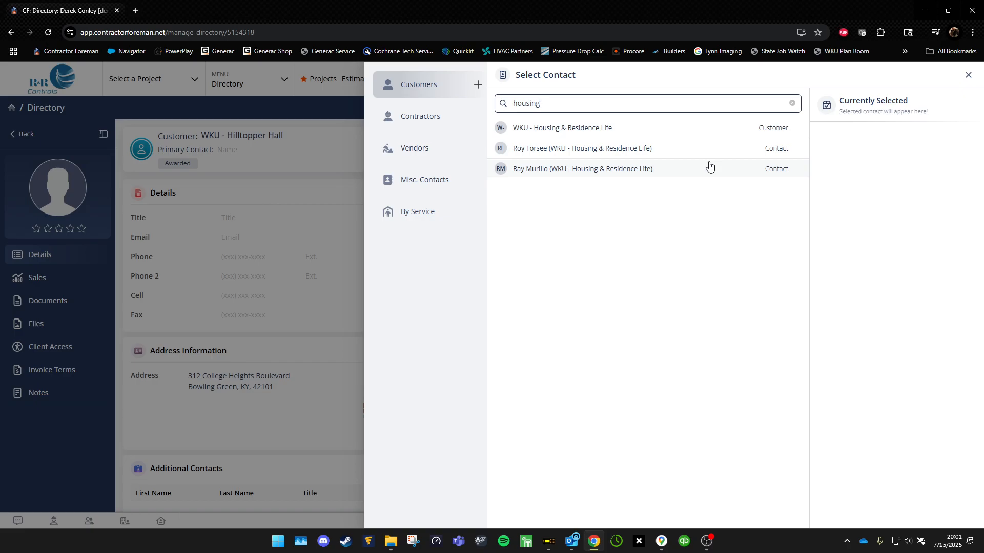
left_click(705, 149)
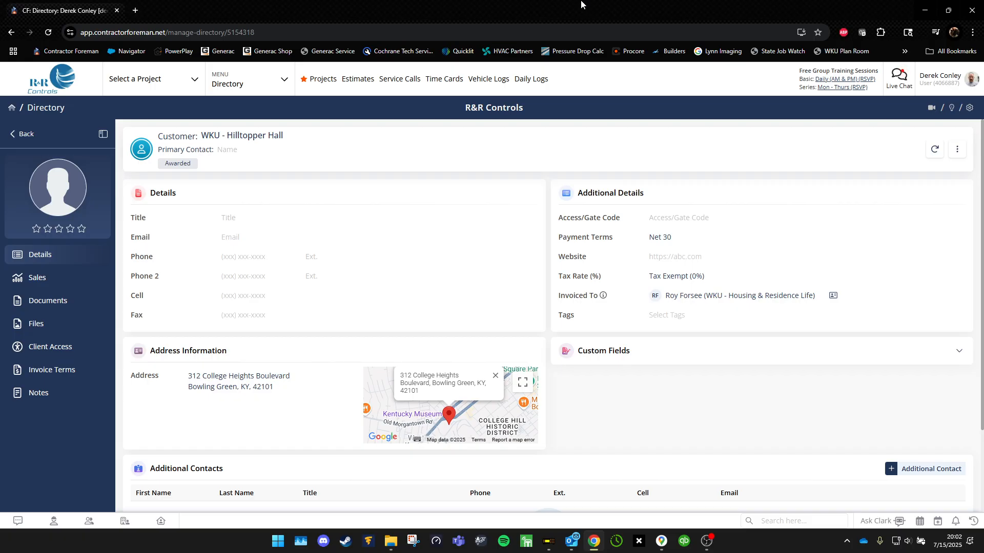
Open the Add Additional Contact form from the Additional Contacts section.
scroll(649, 373, "down", 2)
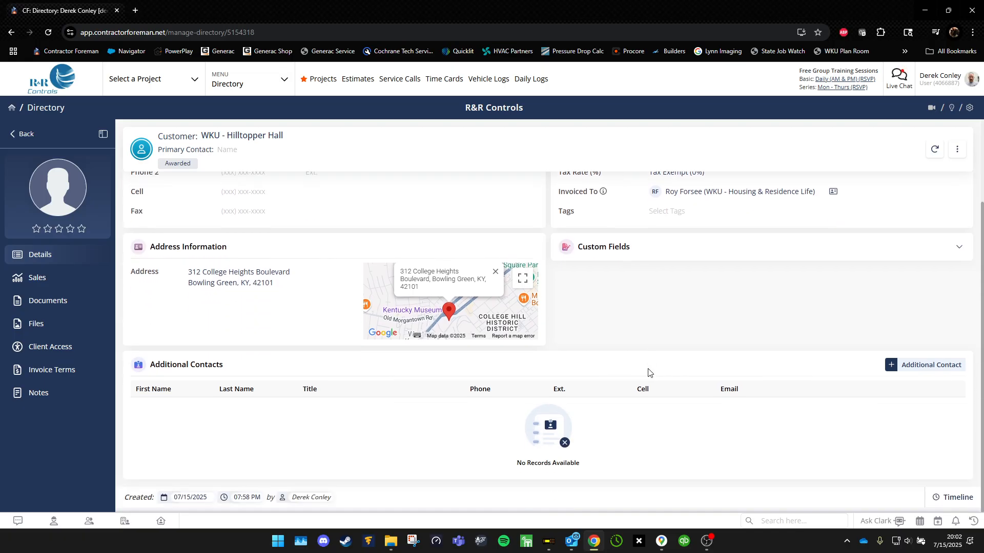
left_click(934, 366)
Enter the contact's first and last name and the title 'Senior Guy'.
left_click(736, 126)
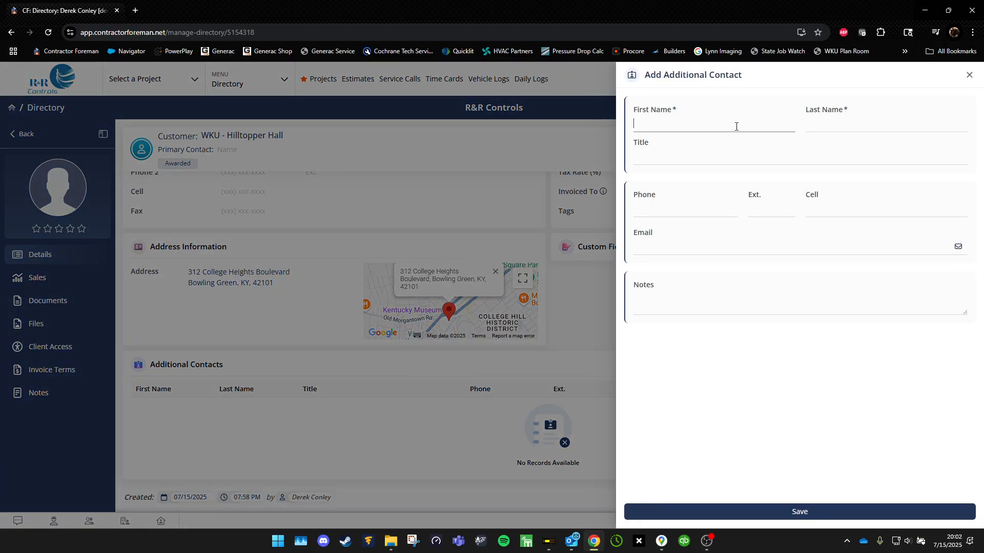
type("John")
key("Tab")
type("Smith")
key("Tab")
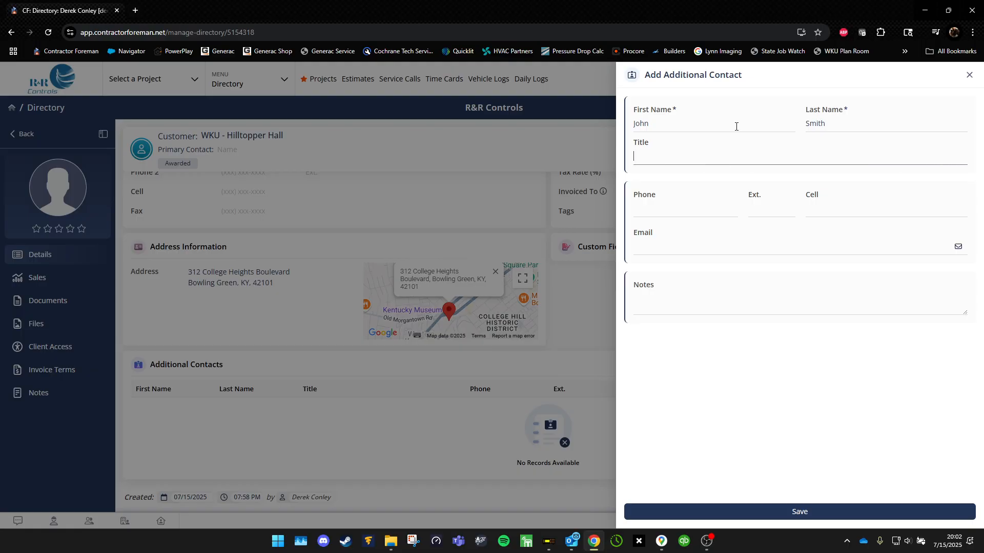
type("Senior Guy")
Enter the contact's phone number and e-mail address.
key("Tab")
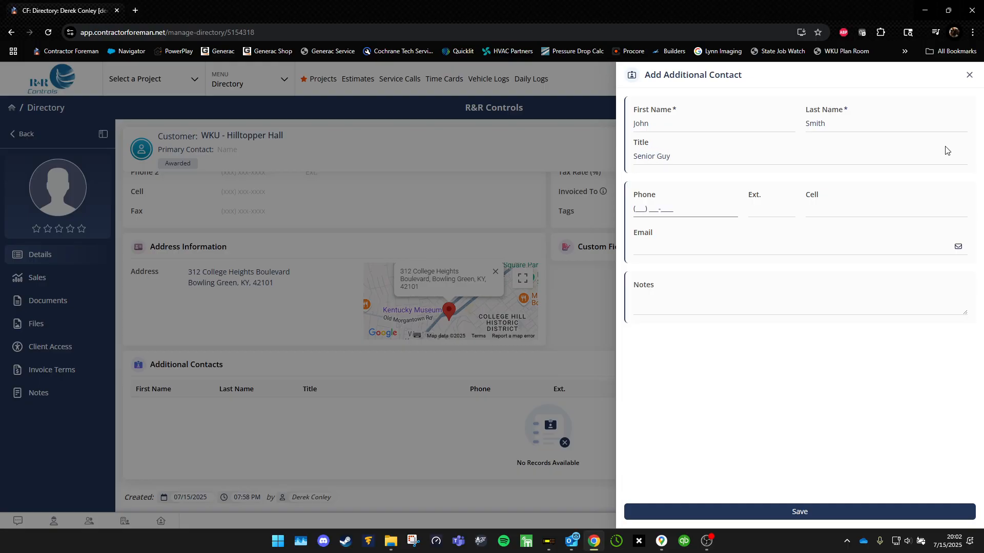
type("2705555555")
left_click(842, 237)
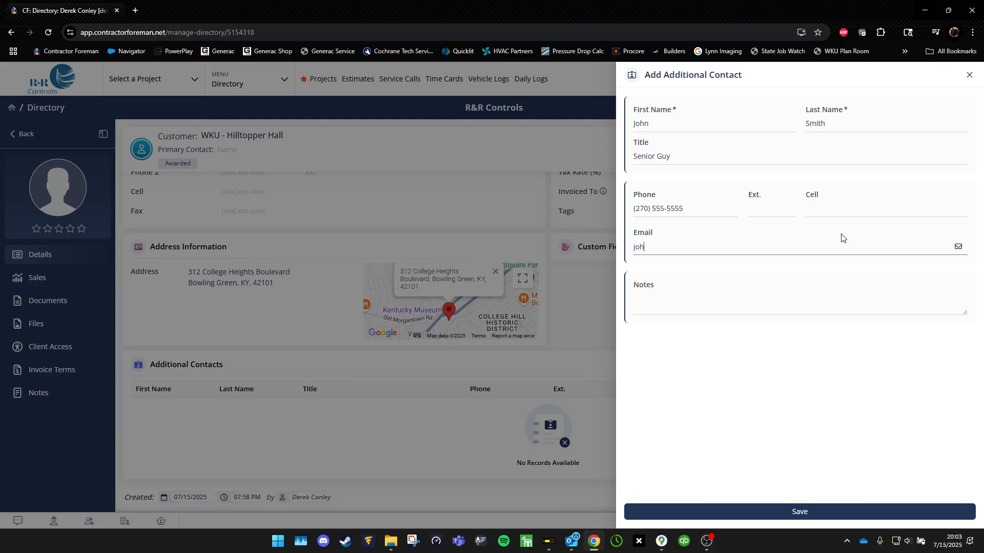
key("Tab")
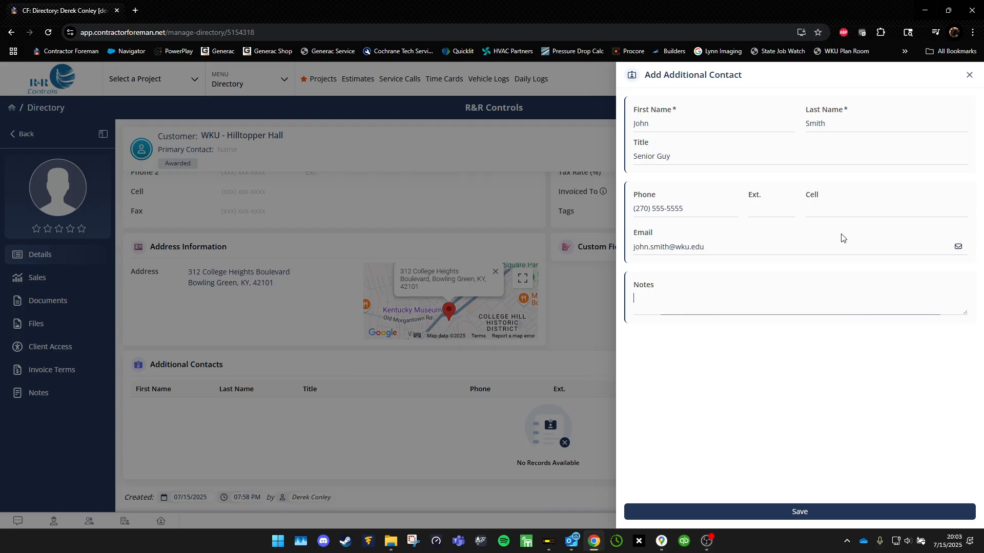
Save the contact, then open the Invoiced To company's full record in a new tab.
left_click(841, 509)
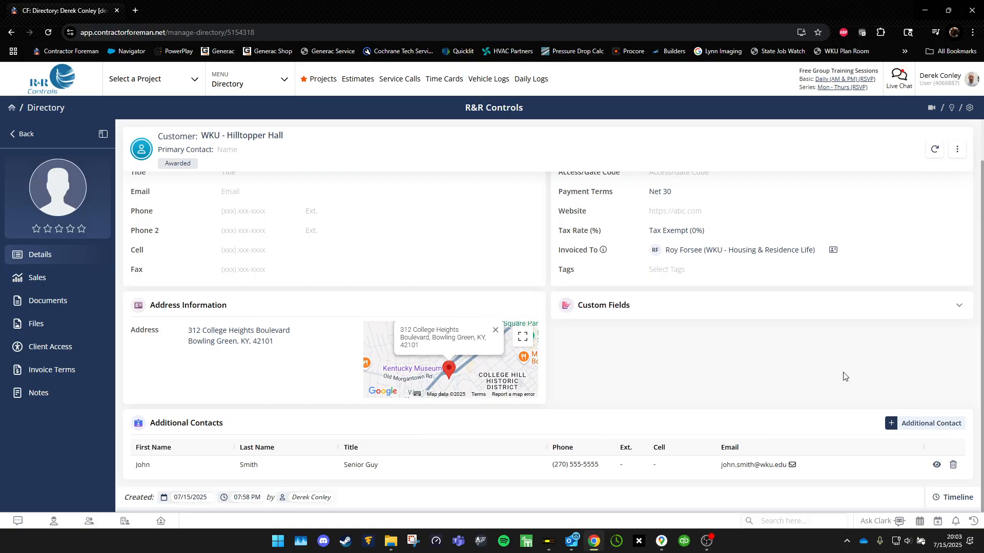
left_click(833, 250)
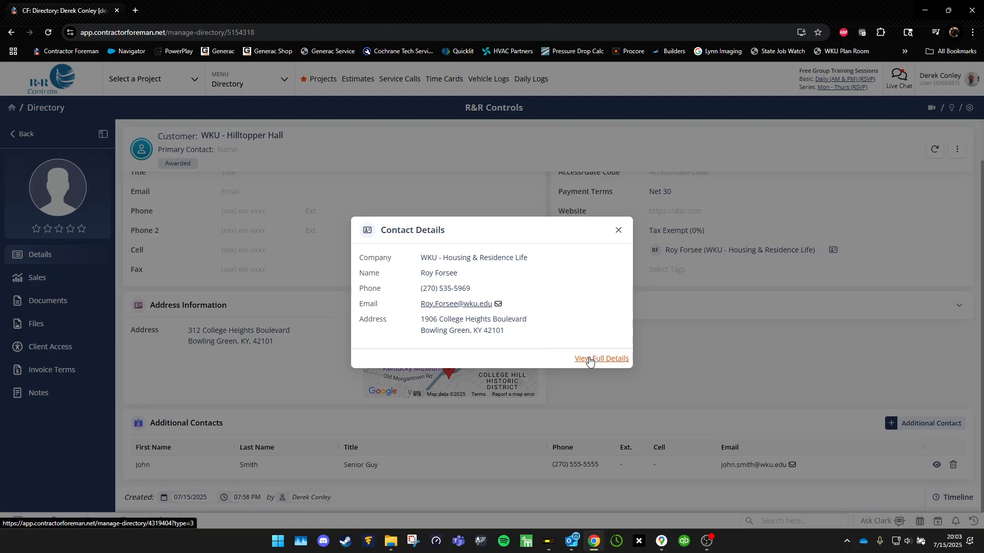
left_click(589, 360)
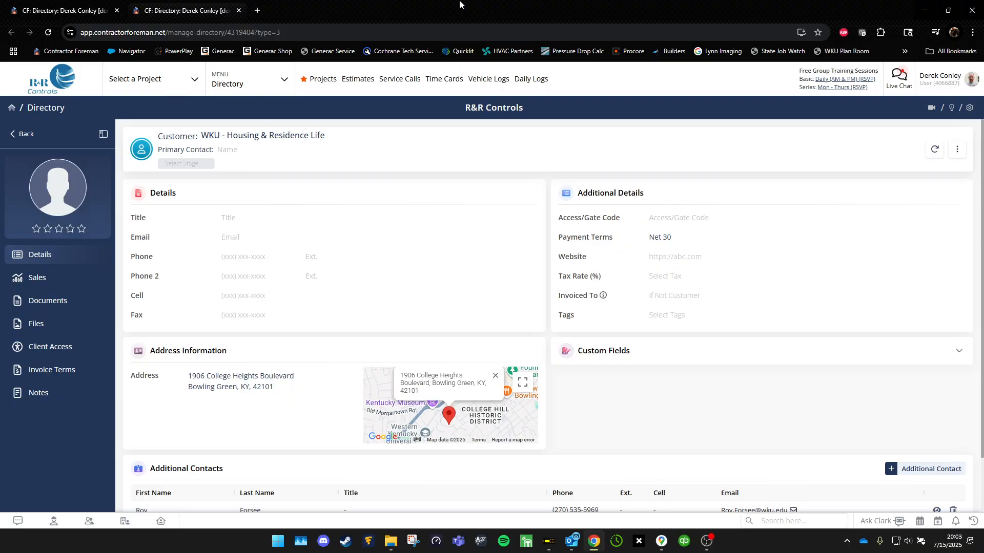
Set WKU - Housing & Residence Life's tax rate to Tax Exempt (0%).
left_click(668, 279)
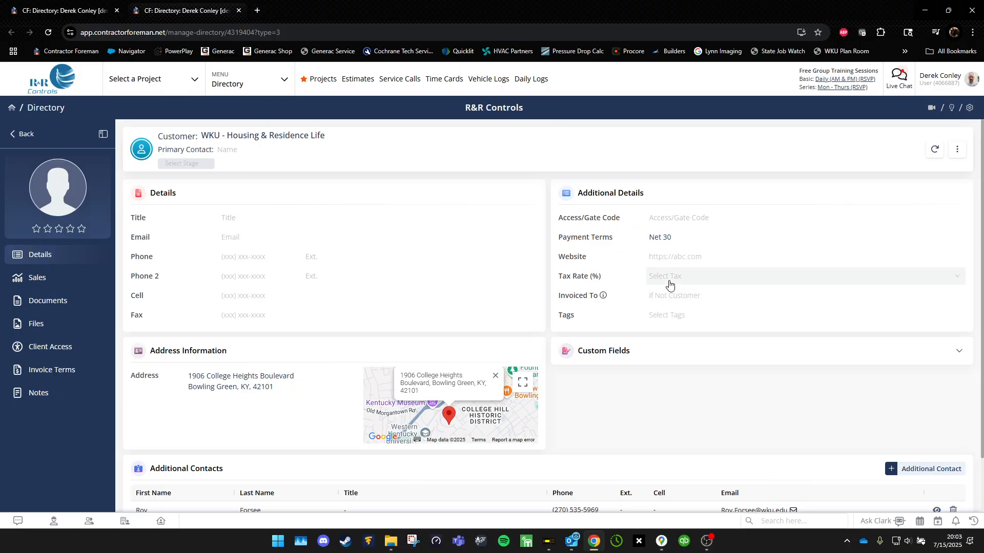
left_click(682, 329)
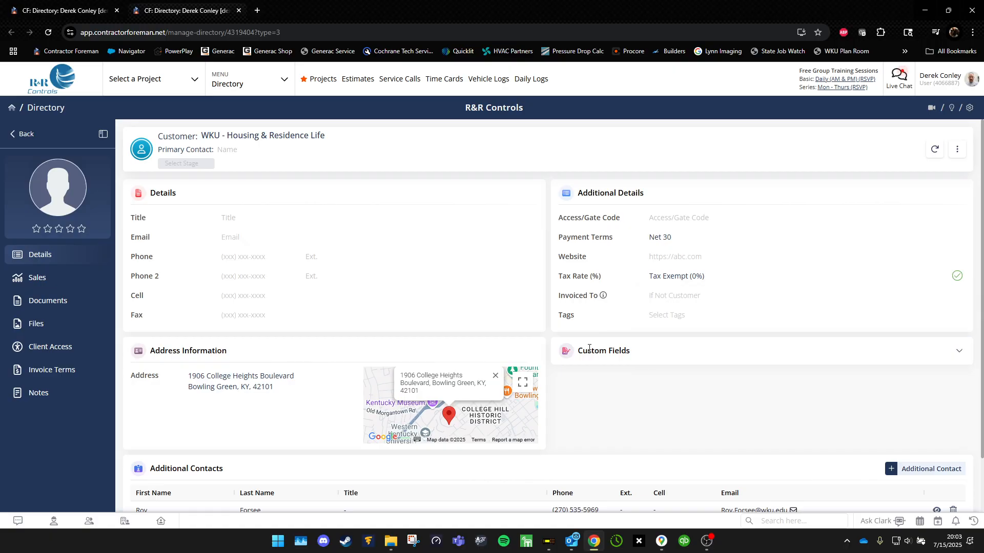
scroll(582, 329, "down", 2)
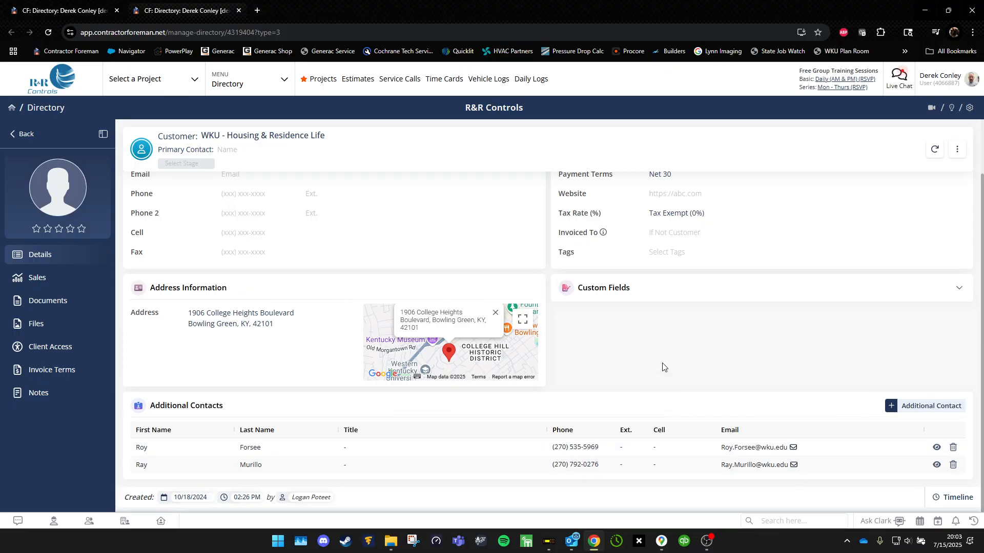
scroll(557, 326, "up", 2)
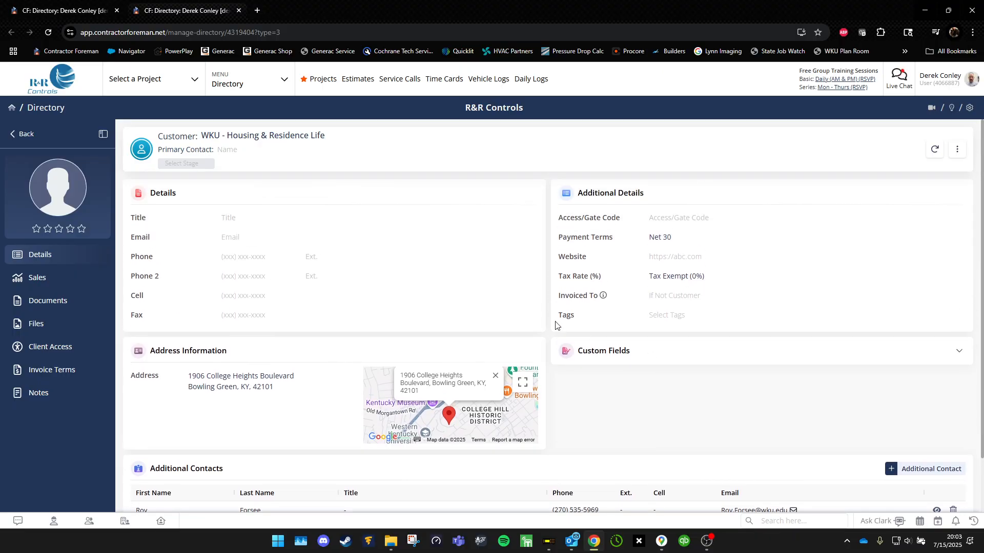
Dismiss the Contact Details popup on Hilltopper Hall and close the Housing & Residence Life tab.
left_click(53, 6)
left_click(619, 230)
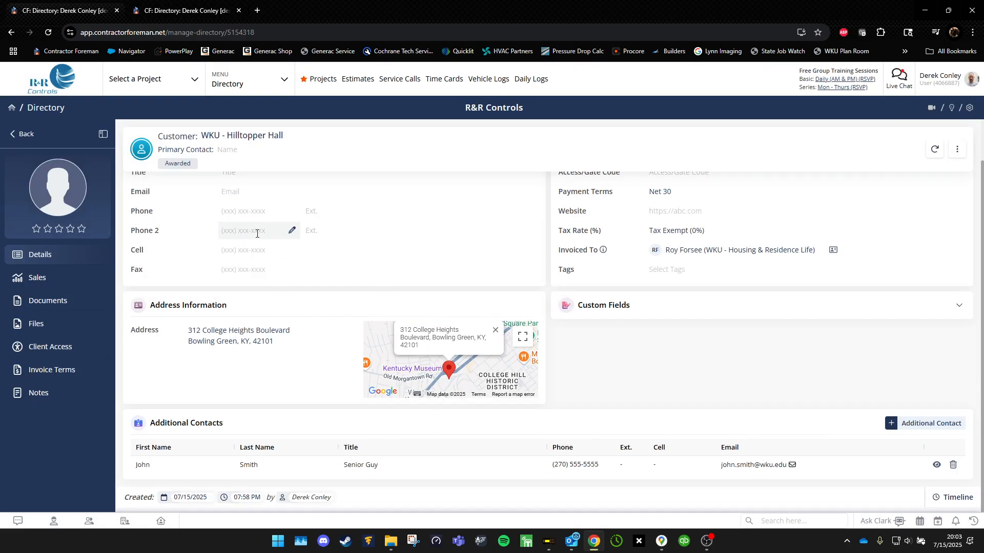
left_click(225, 10)
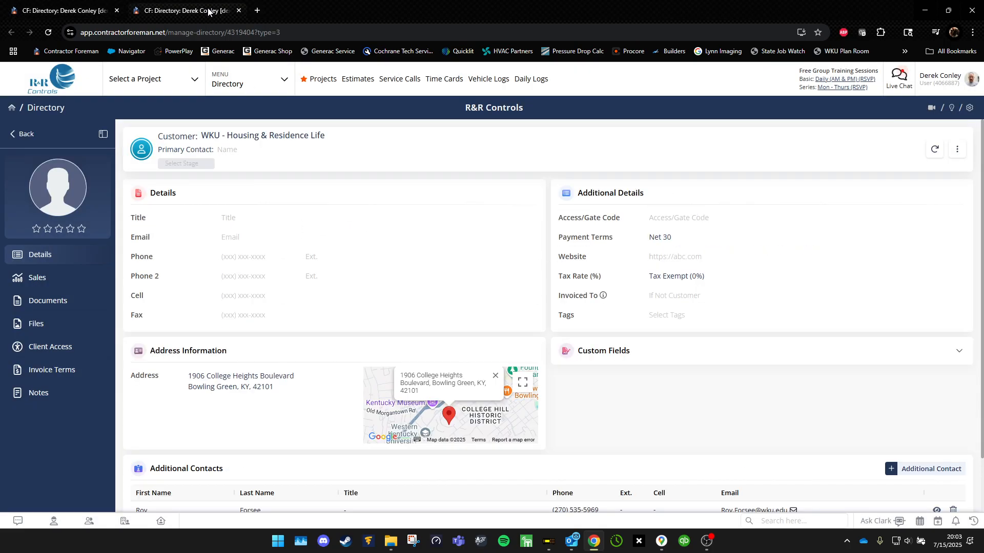
left_click(238, 10)
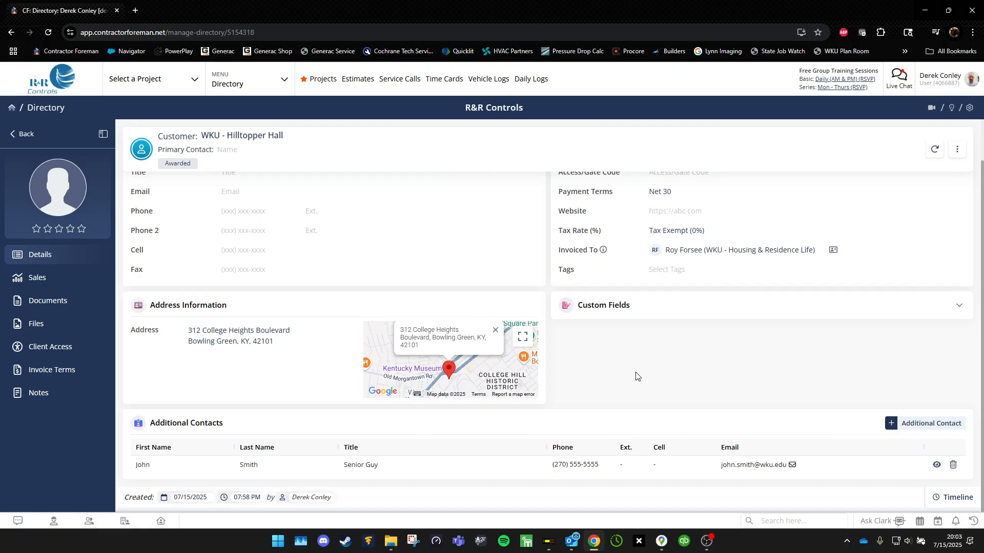
scroll(638, 376, "up", 1)
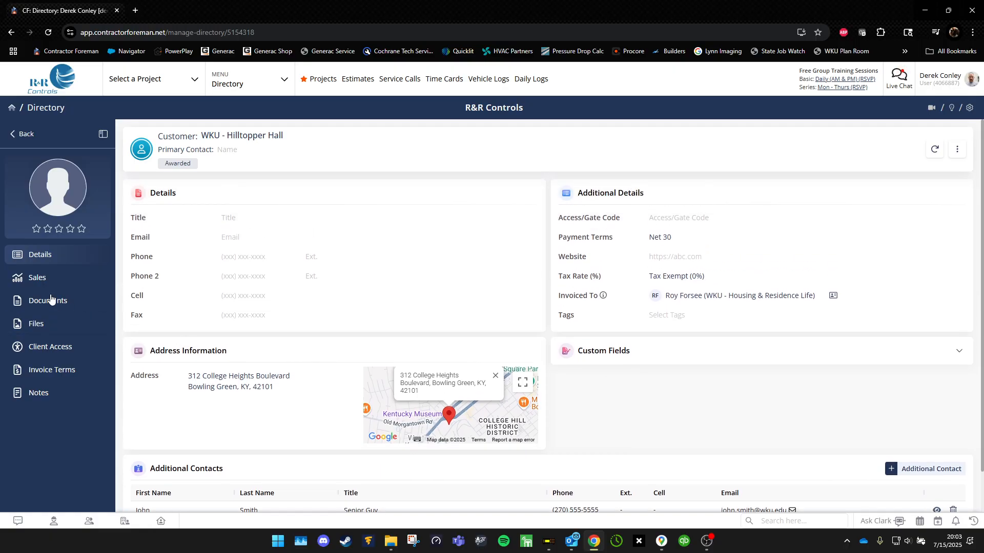
Go to Hilltopper Hall's Sales section and show its Documents overview.
left_click(45, 273)
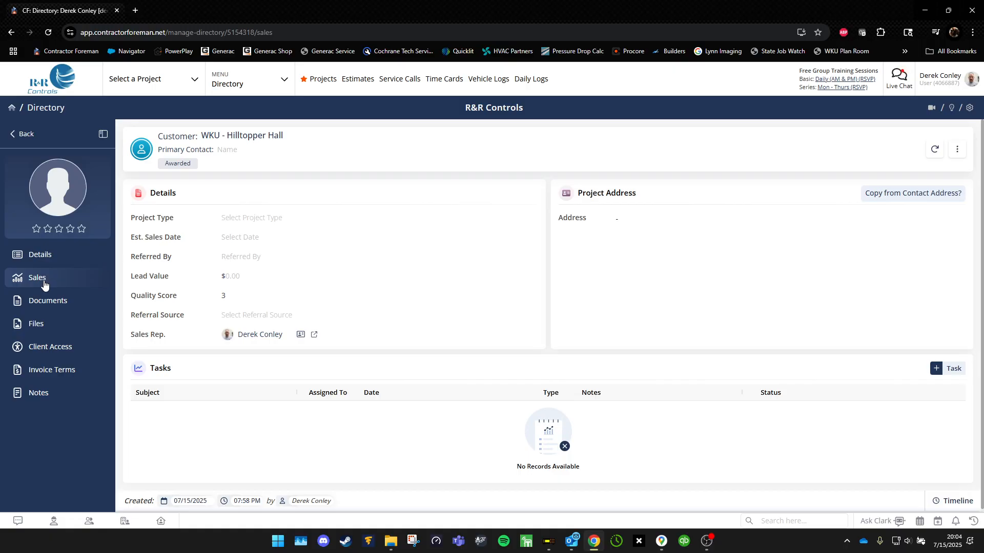
left_click(49, 301)
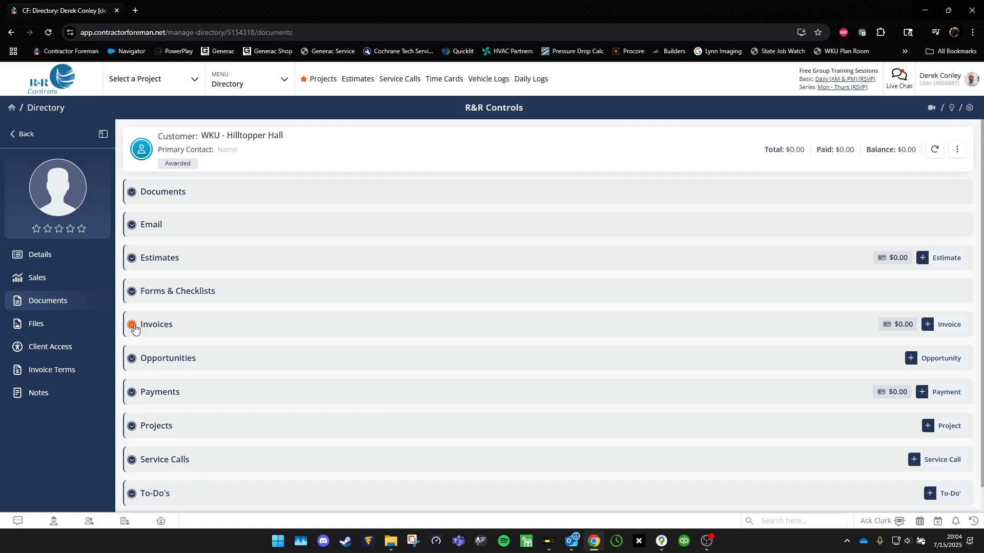
Scroll the Documents page, then go to Hilltopper Hall's empty Files section.
scroll(134, 329, "down", 1)
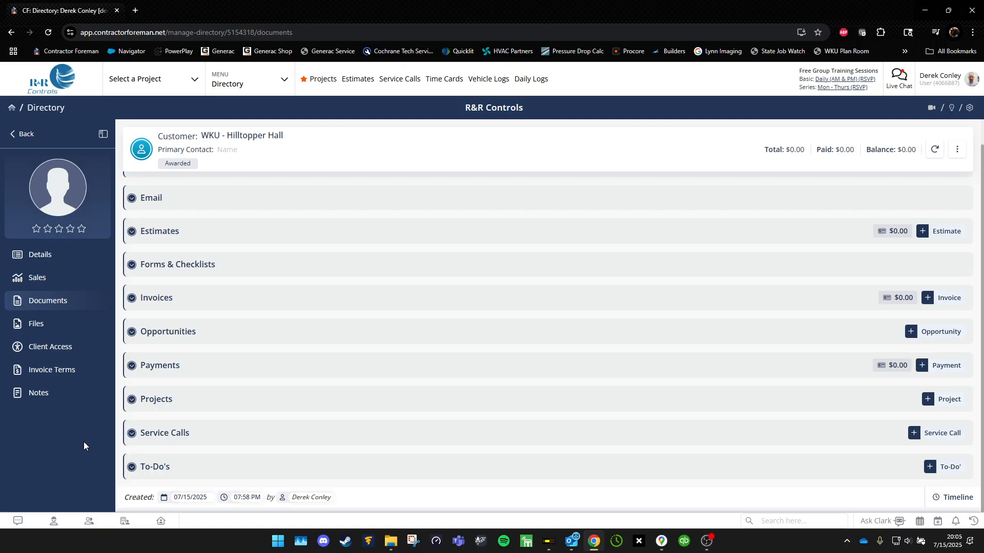
left_click(53, 333)
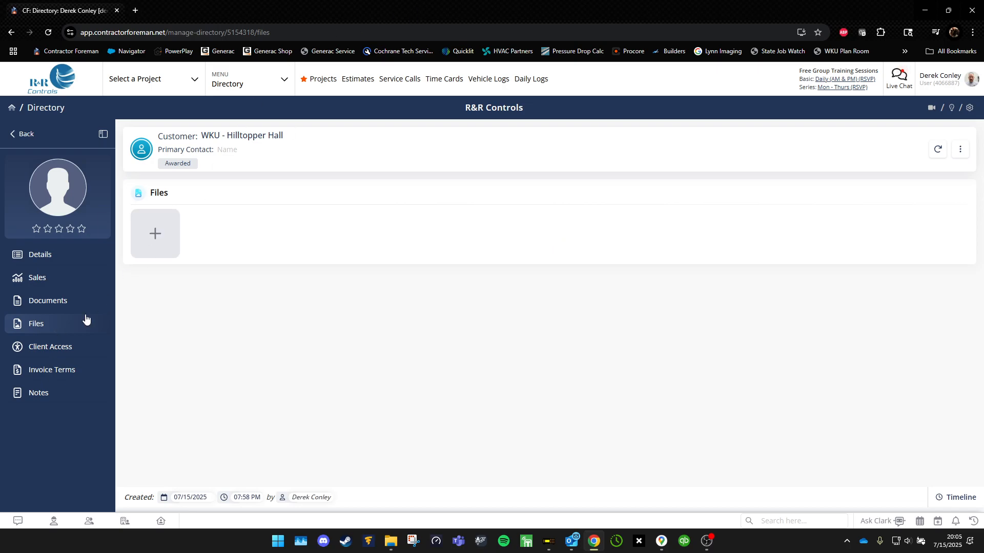
Check the empty Client Access page, then go to Hilltopper Hall's blank Invoice Terms editor.
left_click(63, 348)
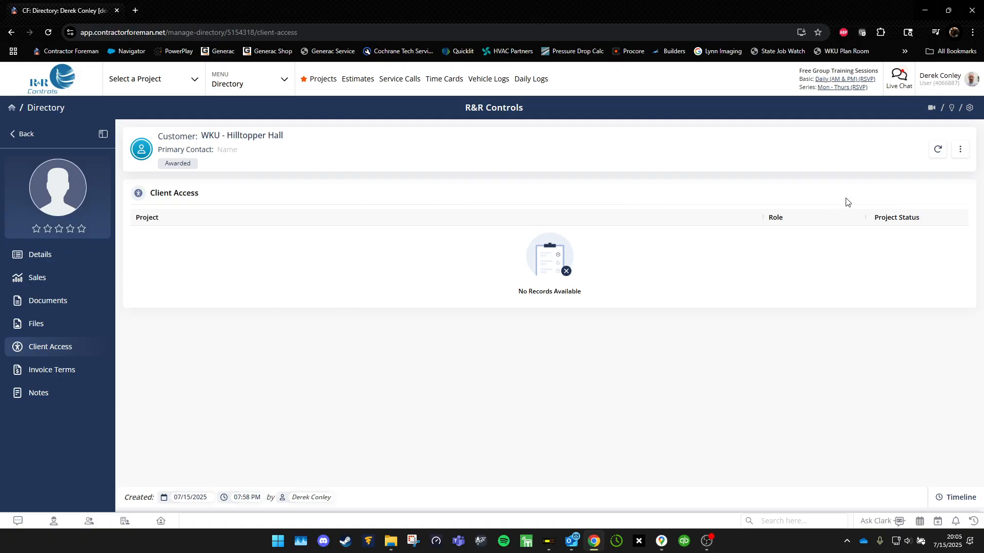
left_click(961, 151)
left_click(814, 321)
right_click(361, 266)
left_click(332, 343)
left_click(71, 373)
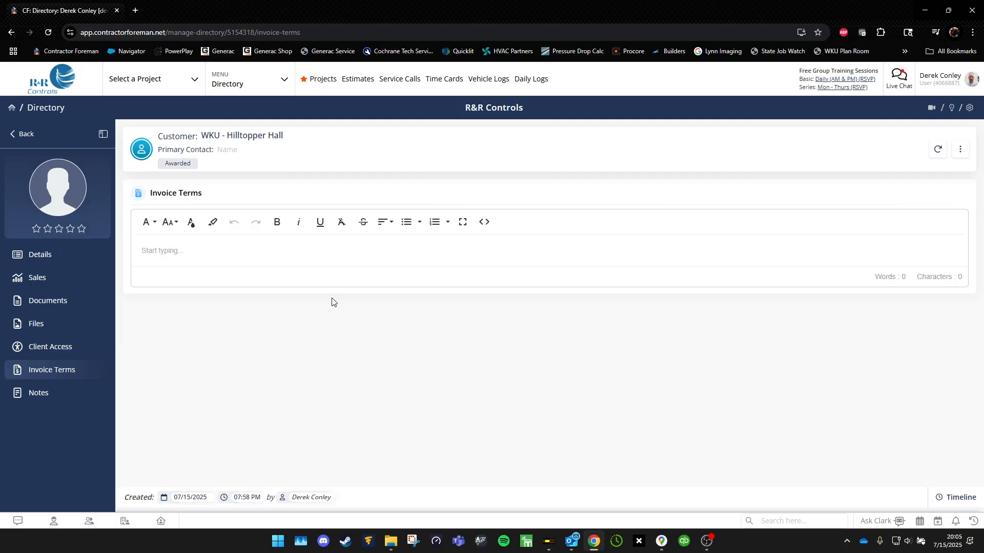
Save 'WKU - Hilltopper Hall Custom Invoice Terms' as the invoice terms, then go to Notes.
left_click(417, 246)
type("WKU - Hilltopper ")
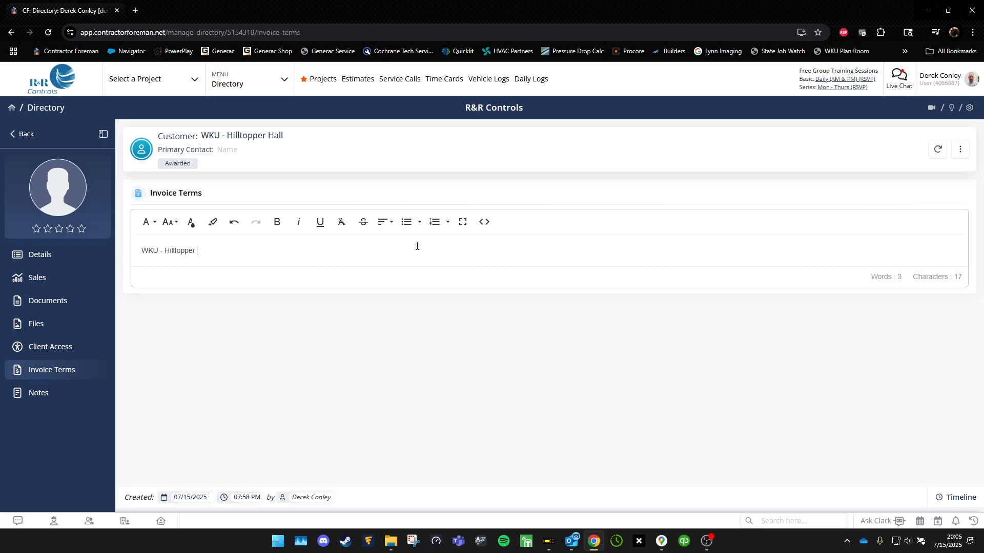
type("Hall Custom Invoice Terms")
left_click(644, 373)
left_click(72, 393)
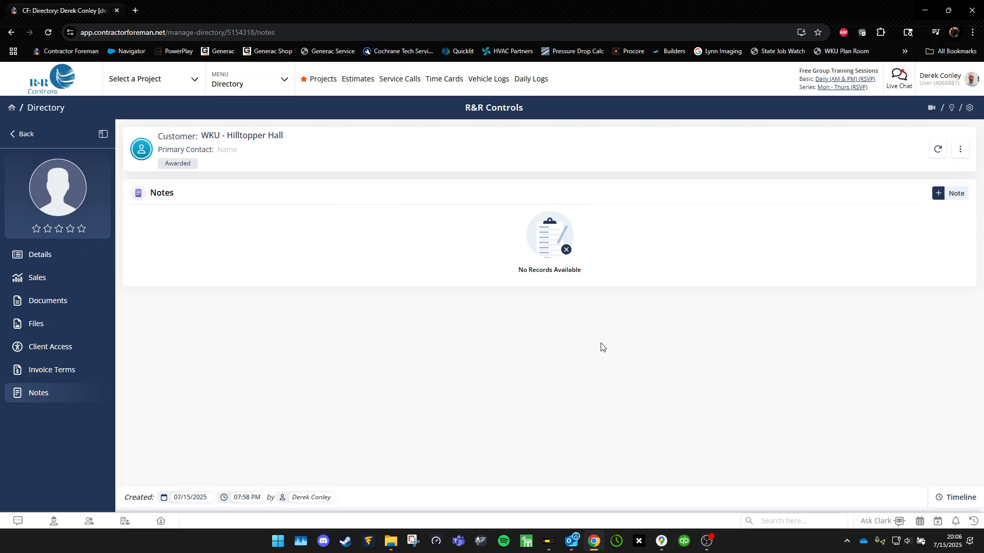
From Hilltopper Hall's Documents page, start a new estimate with + Estimate.
left_click(45, 300)
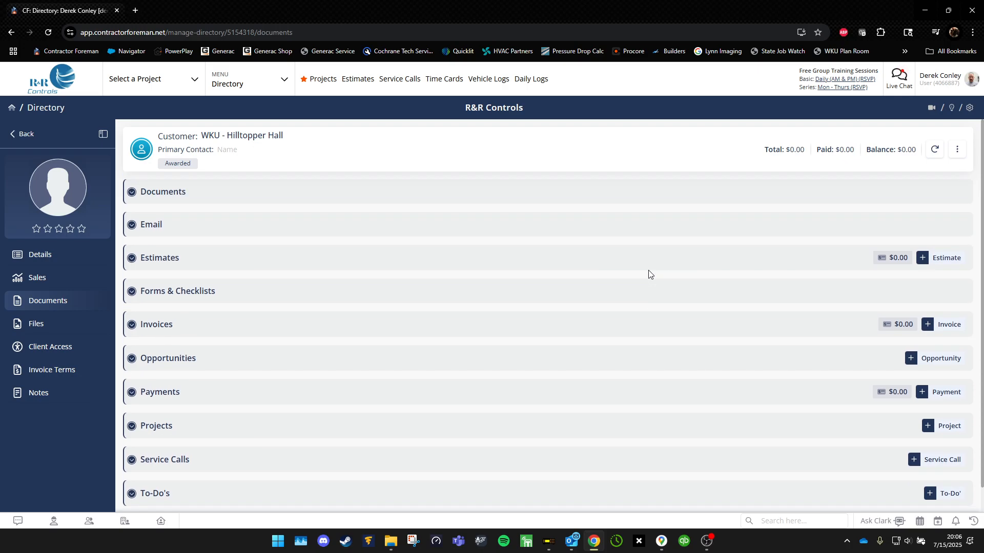
left_click(946, 260)
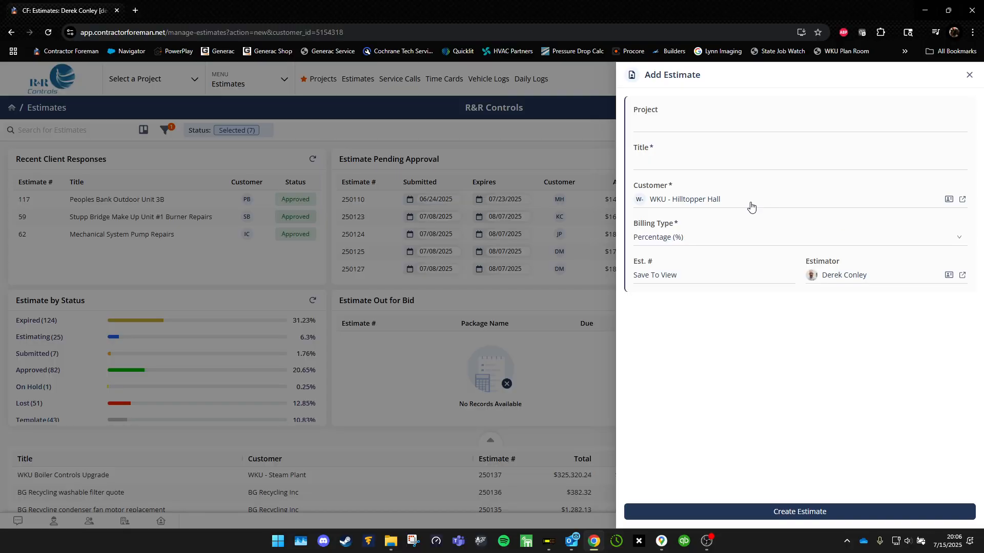
Search 'WKU - Hilltopper Hall' in the customer list and pick its contact person.
left_click(751, 203)
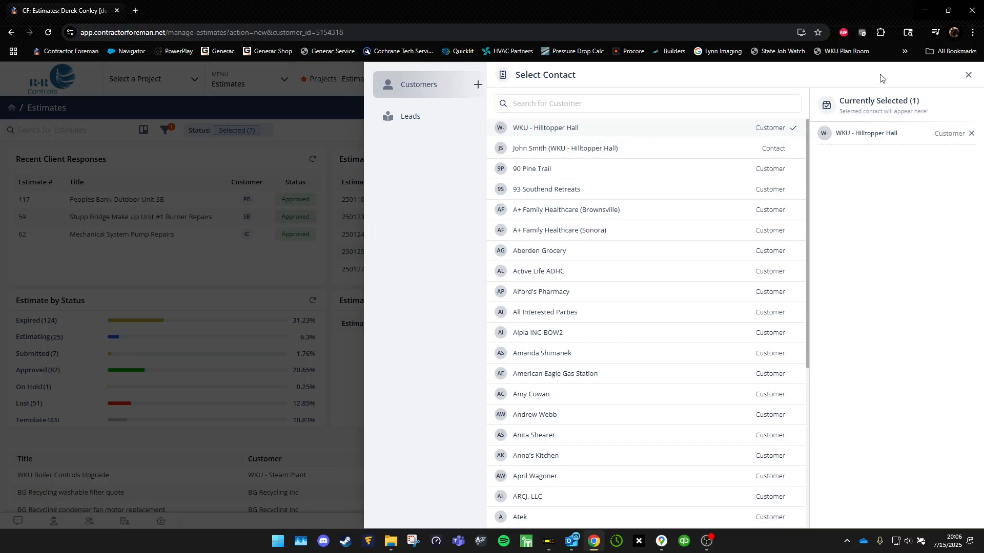
left_click(968, 75)
left_click(746, 200)
type("WKU")
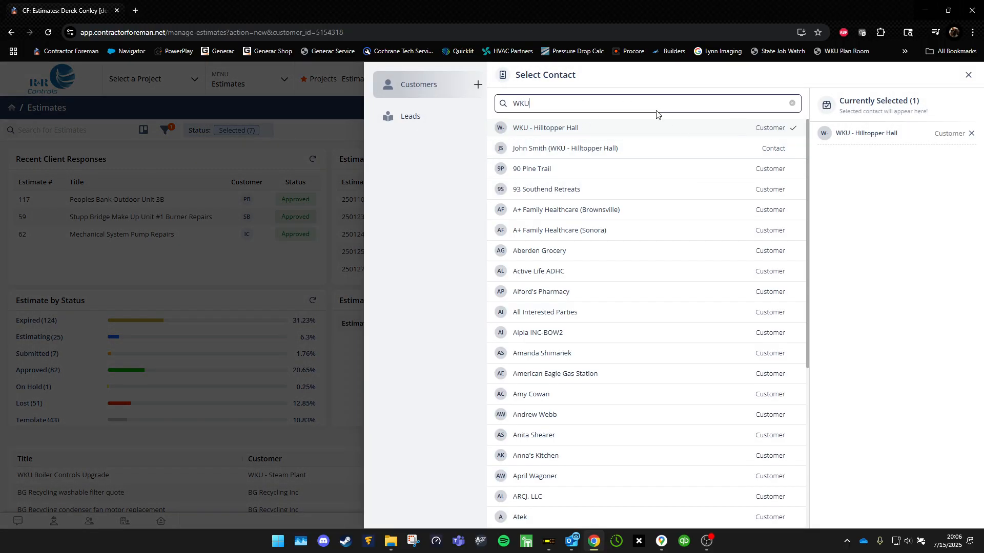
type(" - Hilltopper Hall")
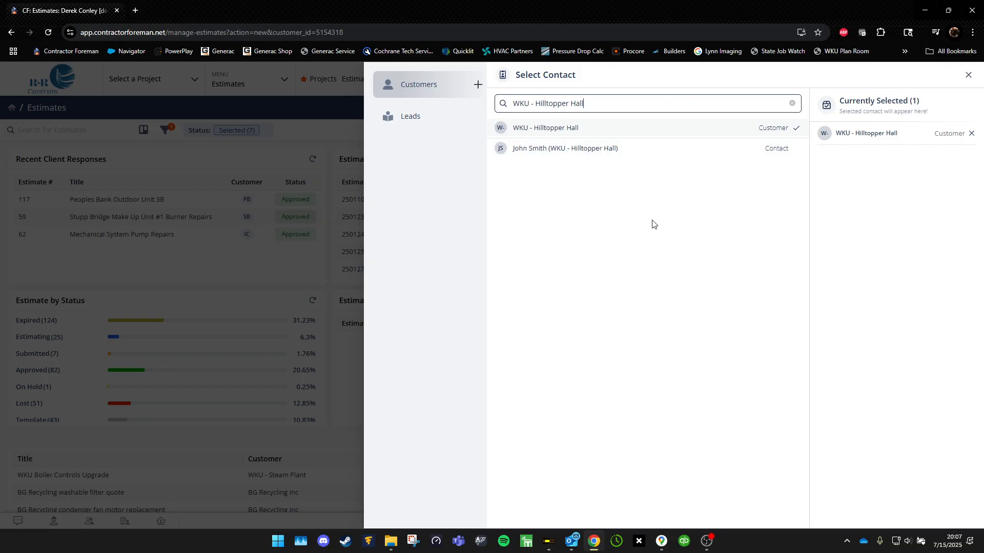
left_click(651, 149)
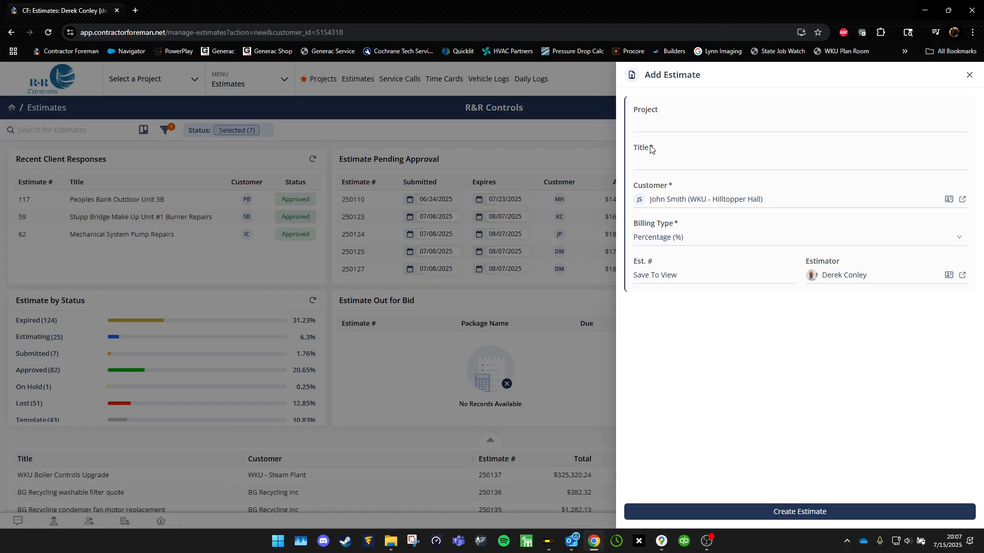
Title the estimate 'Test Estimate' and create it.
left_click(707, 160)
type("Test Estimate")
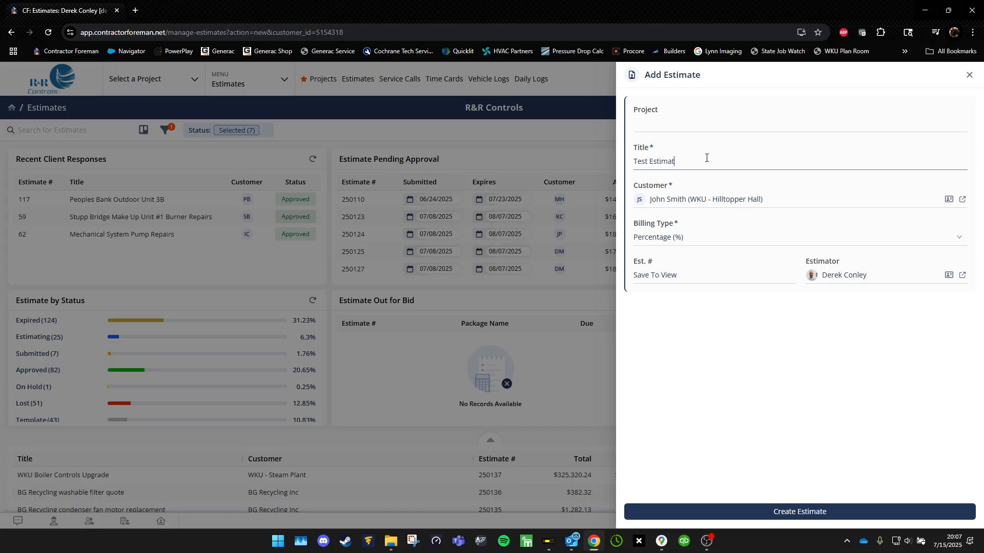
left_click(787, 366)
left_click(824, 512)
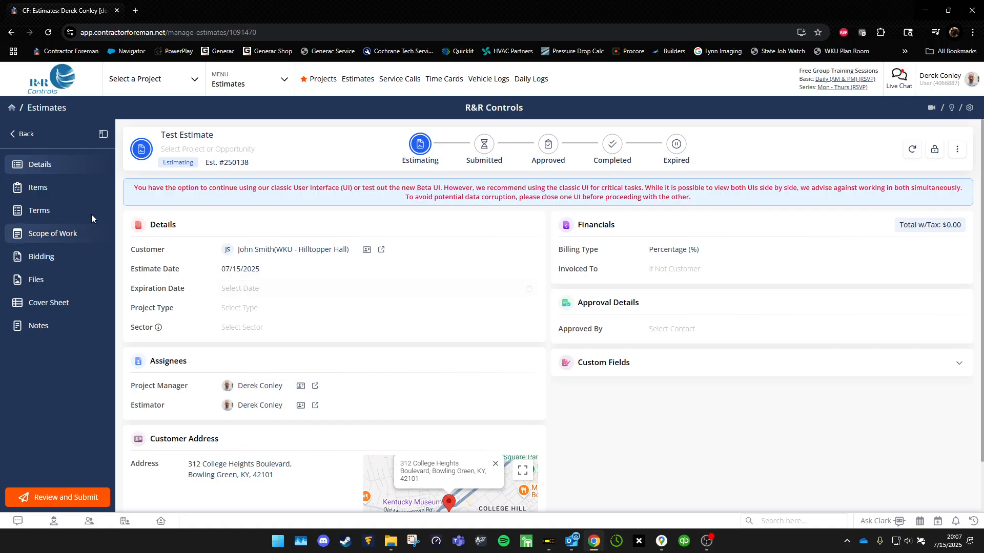
Add a manual Material item 'T' with quantity 1 and unit cost 50.
left_click(64, 189)
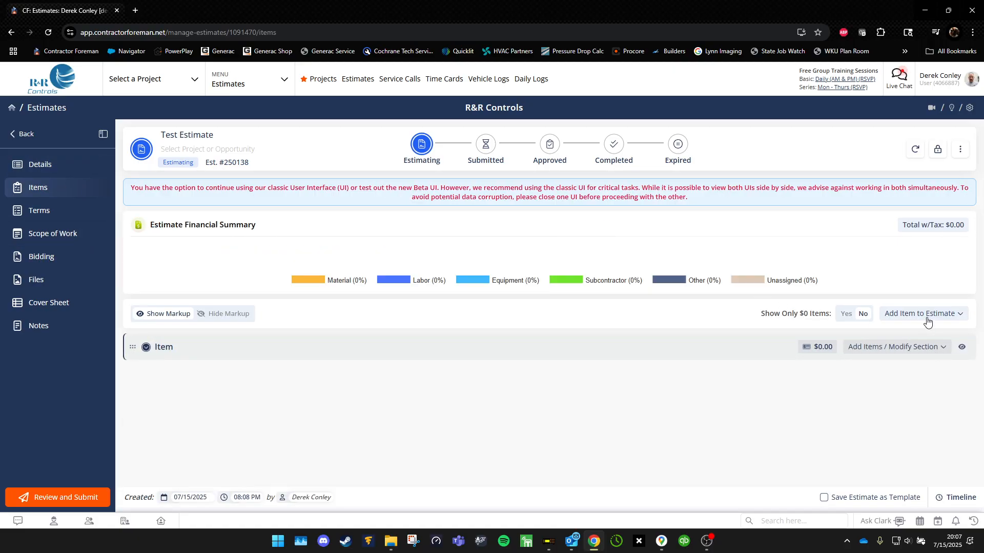
left_click(926, 348)
left_click(875, 398)
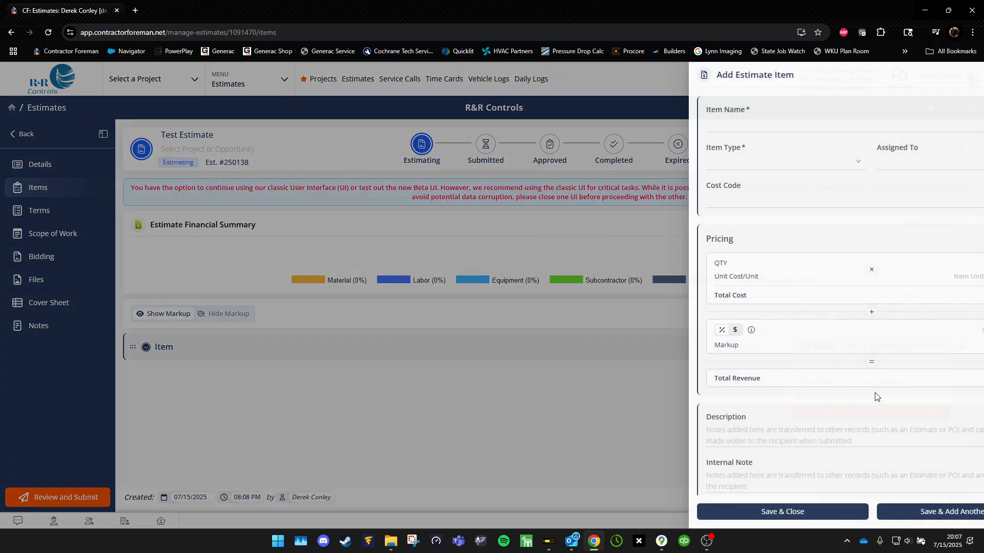
left_click(710, 169)
left_click(665, 181)
left_click(683, 124)
type("Test")
left_click(928, 264)
type("1")
left_click(910, 277)
type("50")
left_click(734, 514)
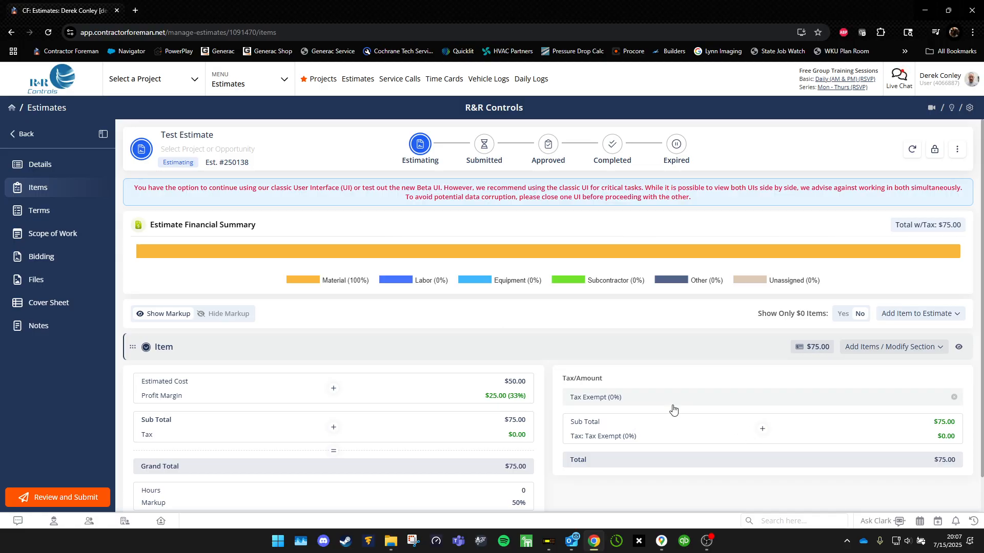
Return to the estimate's Details page, with the customer record opened in a separate tab.
scroll(673, 408, "down", 1)
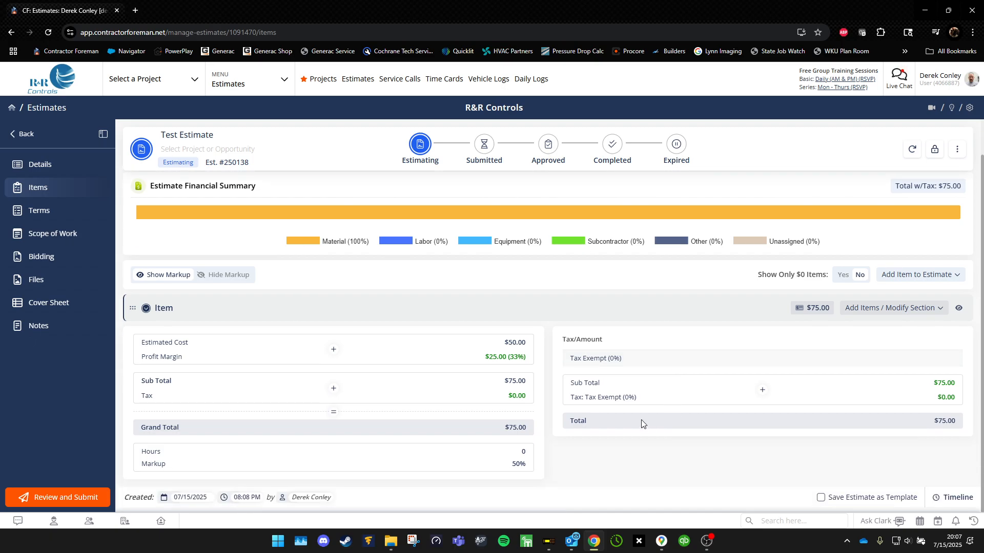
left_click(51, 164)
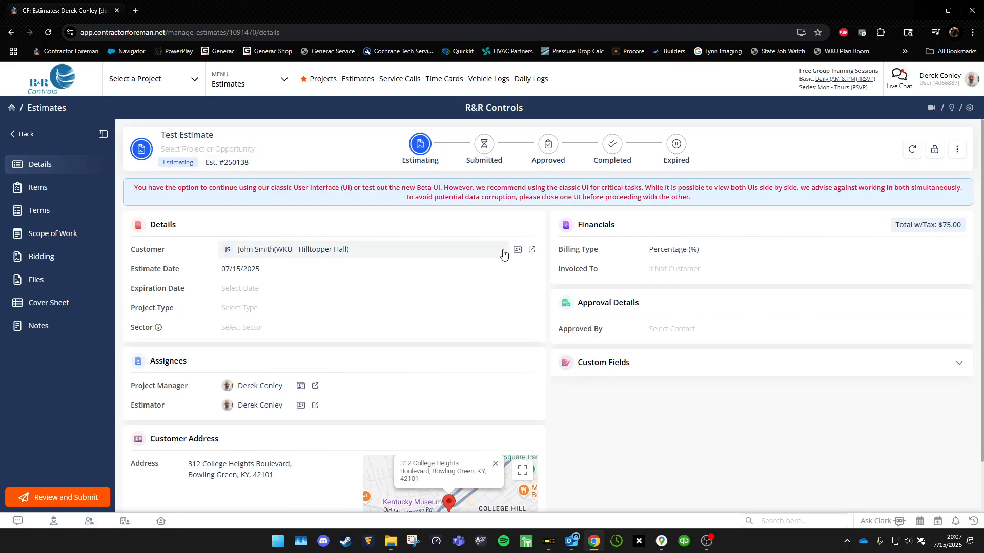
left_click(382, 250)
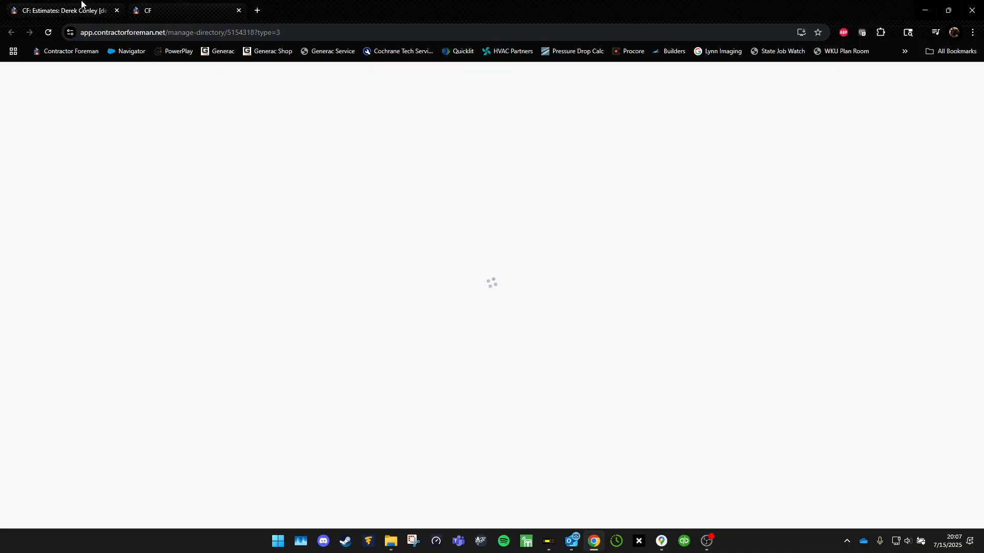
left_click(81, 5)
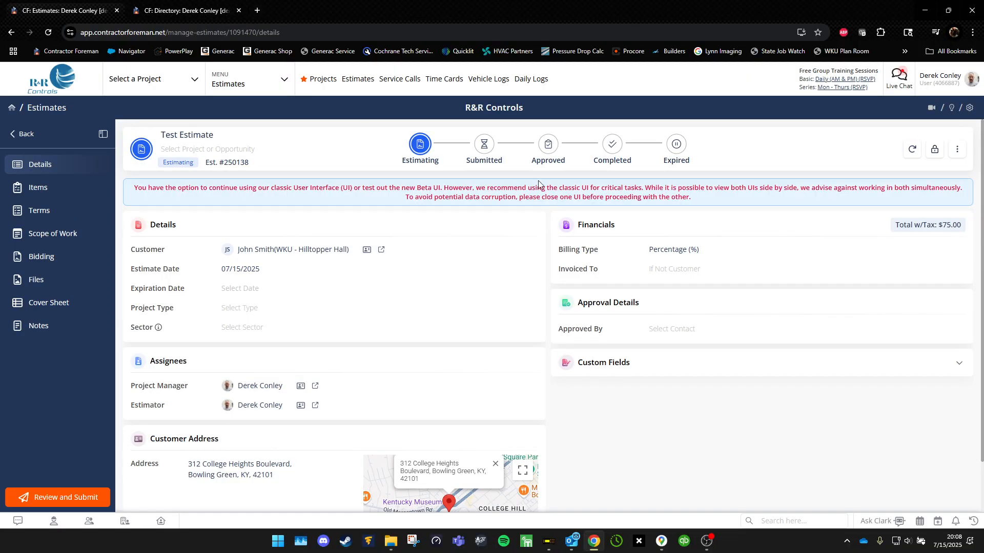
Set Invoiced To to the Housing & Residence Life contact person found by searching 'WKU - Hous'.
left_click(775, 271)
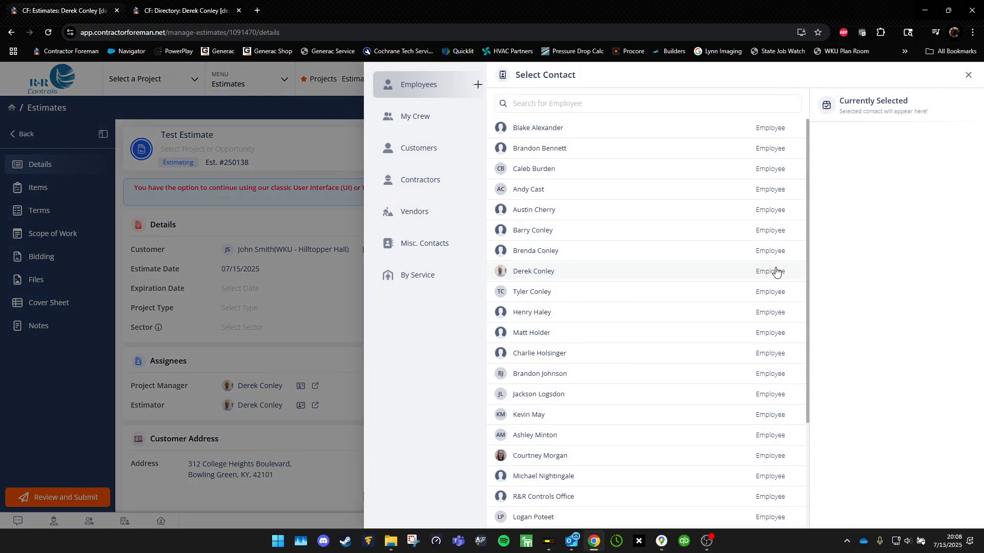
left_click(434, 154)
left_click(617, 103)
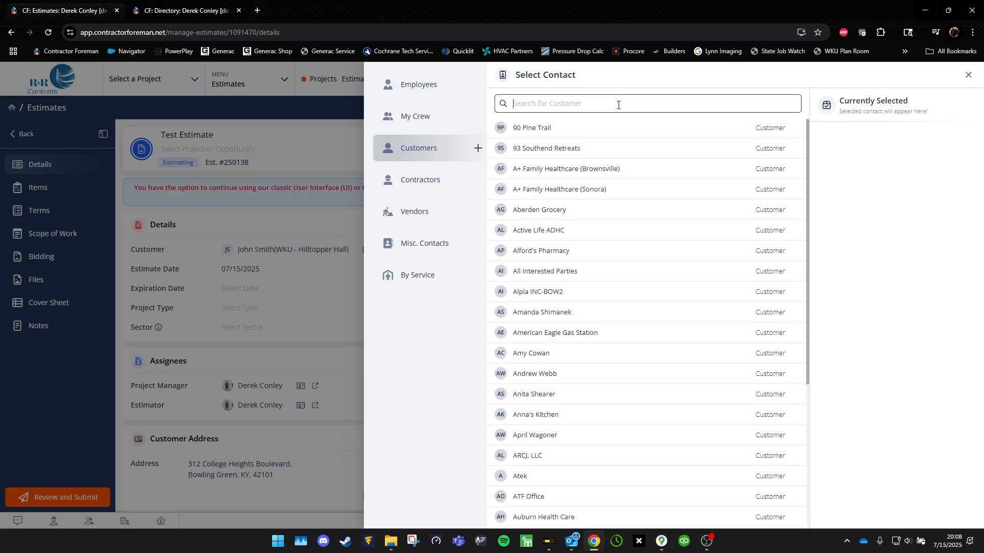
type("WKU -")
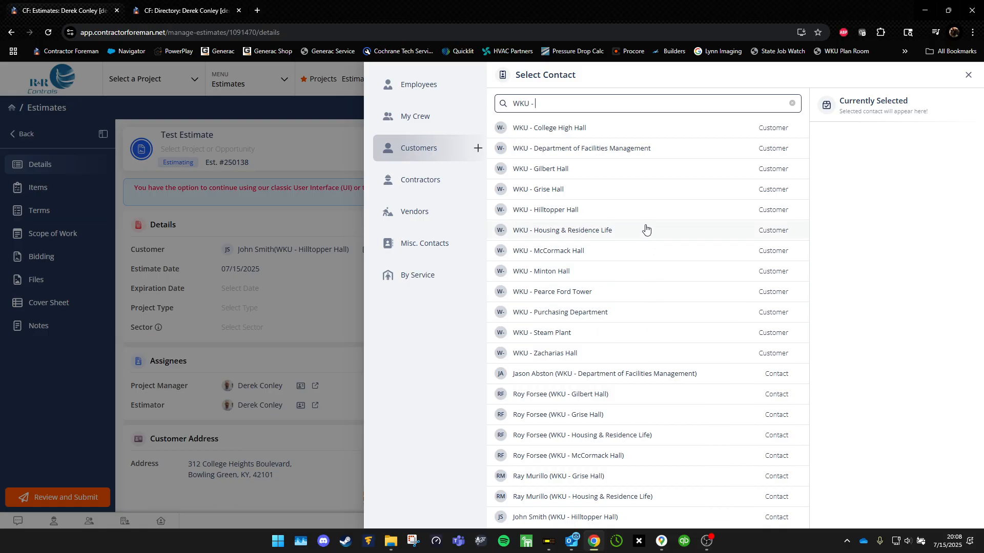
type("Hous")
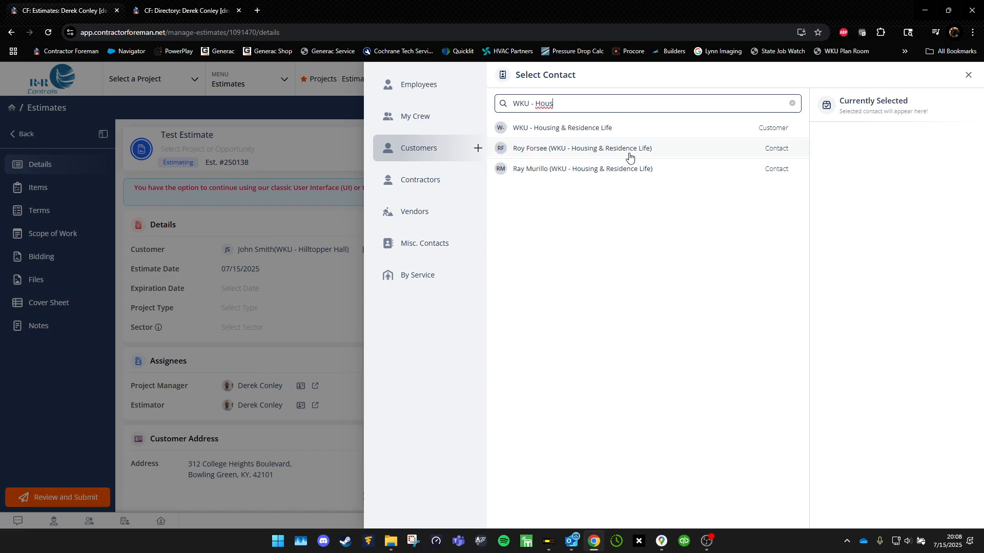
left_click(629, 154)
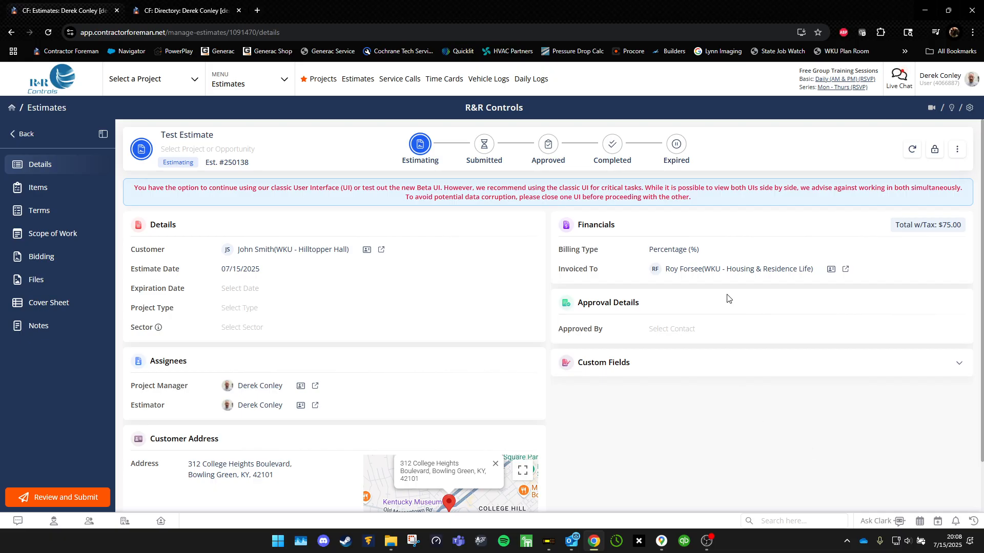
Change Invoiced To to the WKU - Housing & Residence Life company itself.
left_click(730, 271)
left_click(419, 148)
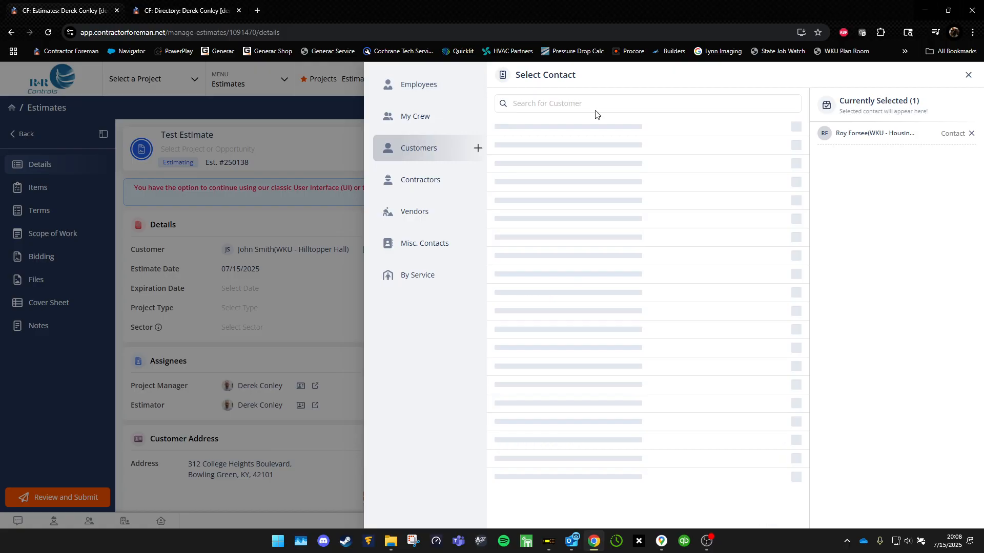
left_click(624, 106)
type("WKU -")
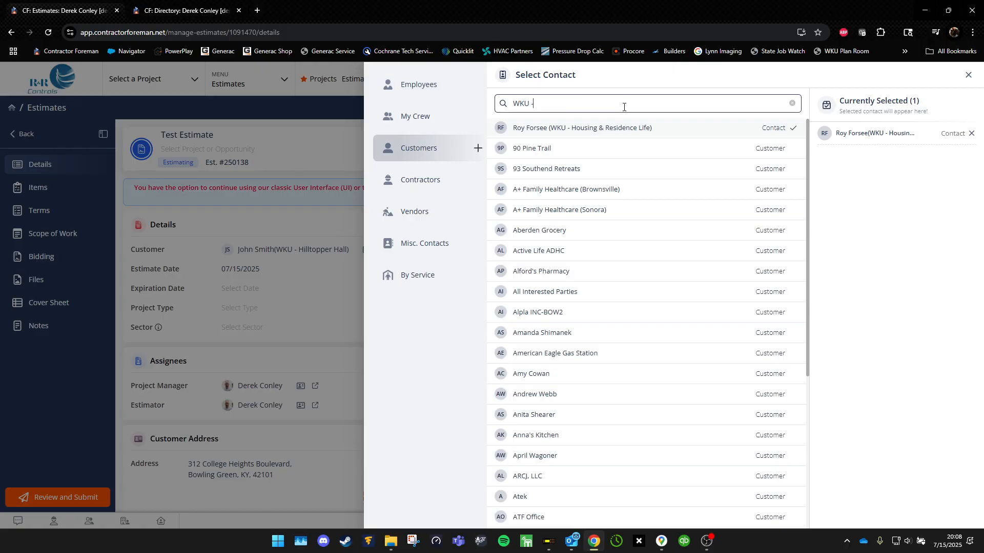
type(" Housing")
left_click(613, 153)
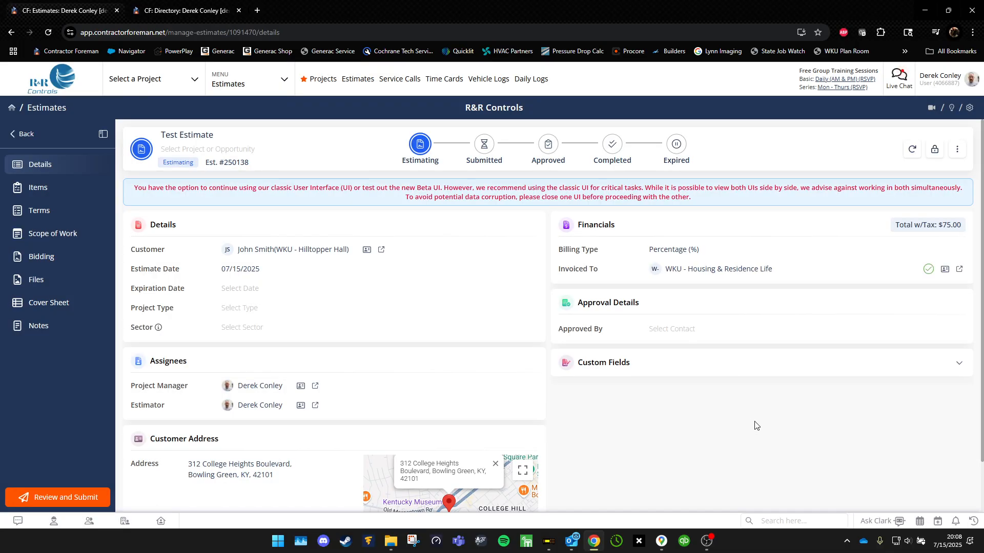
Make the WKU - Hilltopper Hall contact the Approved By person on Est. #250138.
left_click(710, 330)
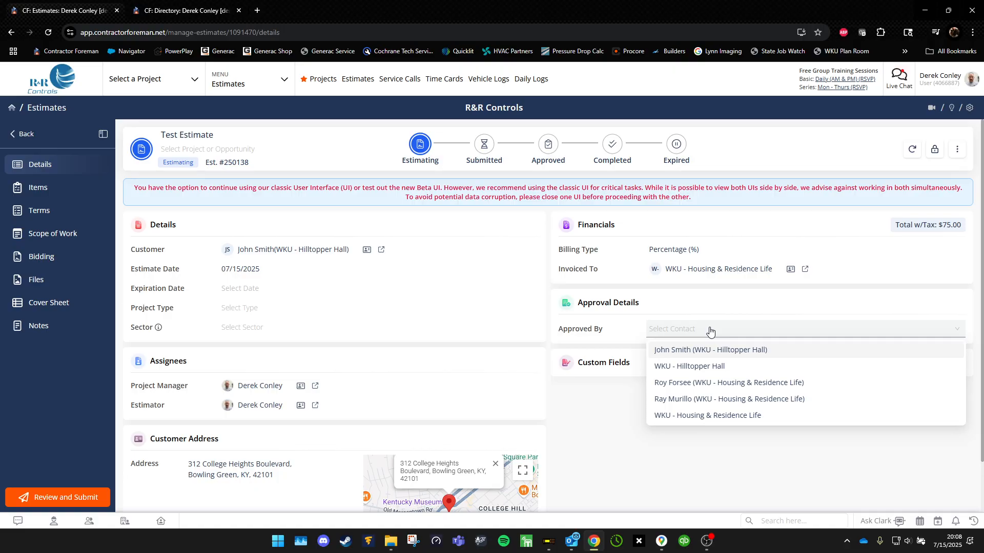
left_click(609, 464)
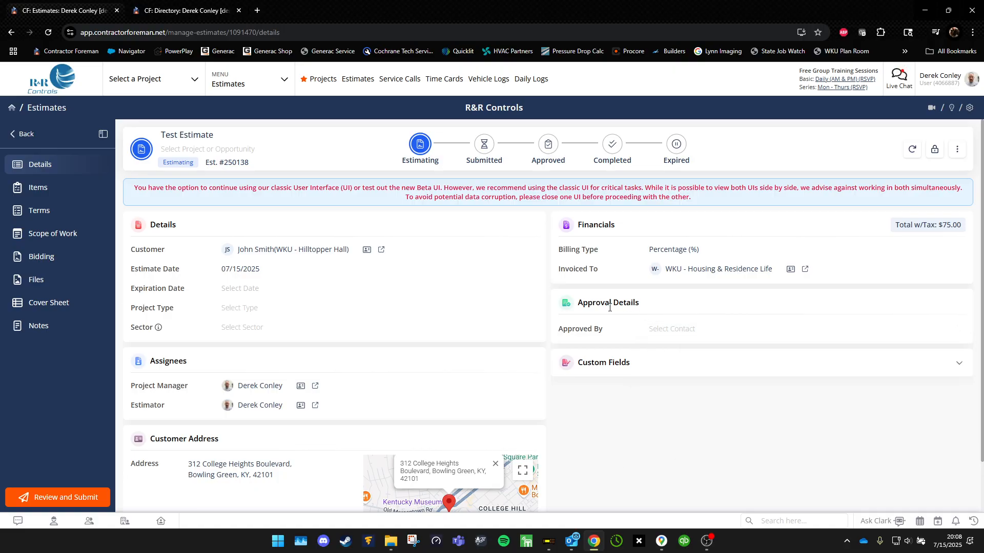
left_click(714, 332)
left_click(525, 206)
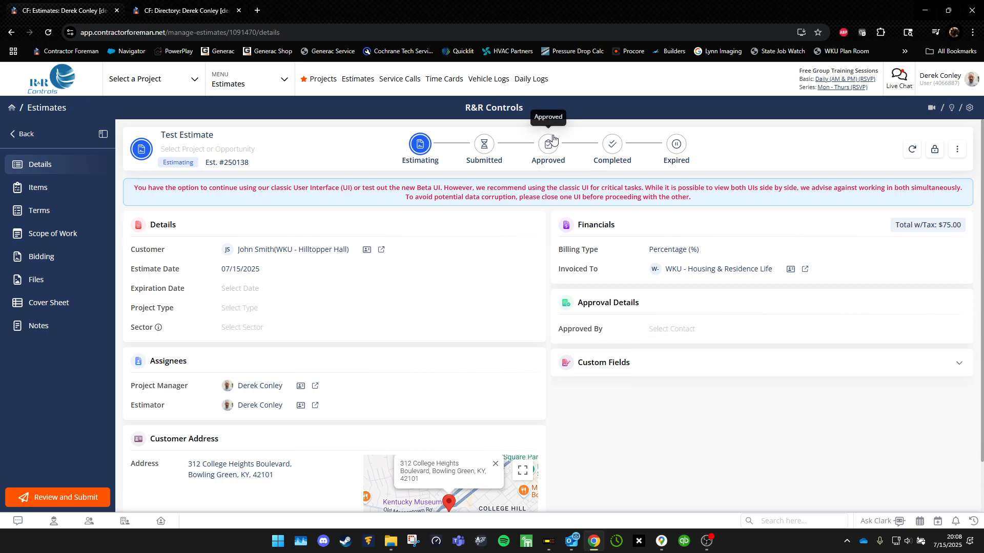
left_click(681, 334)
left_click(676, 350)
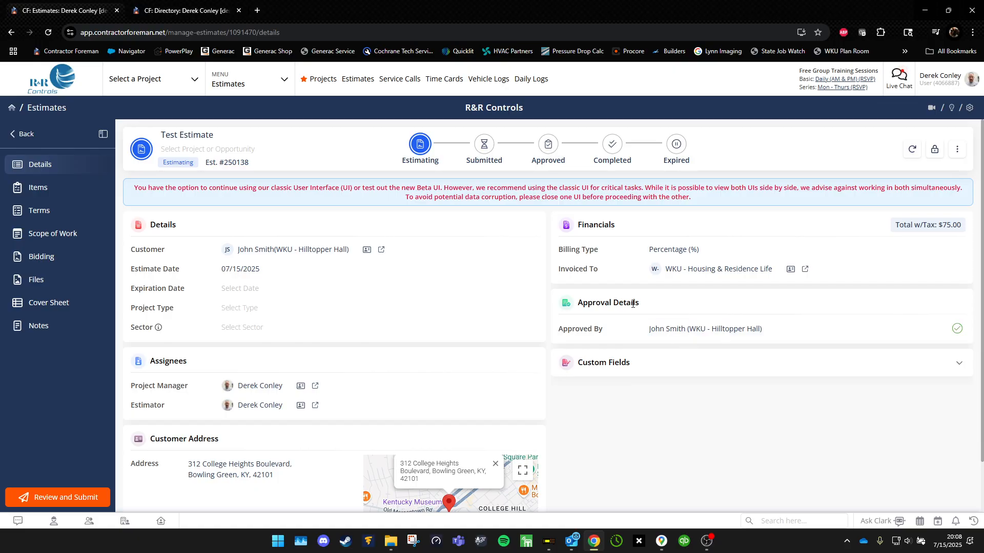
left_click(692, 332)
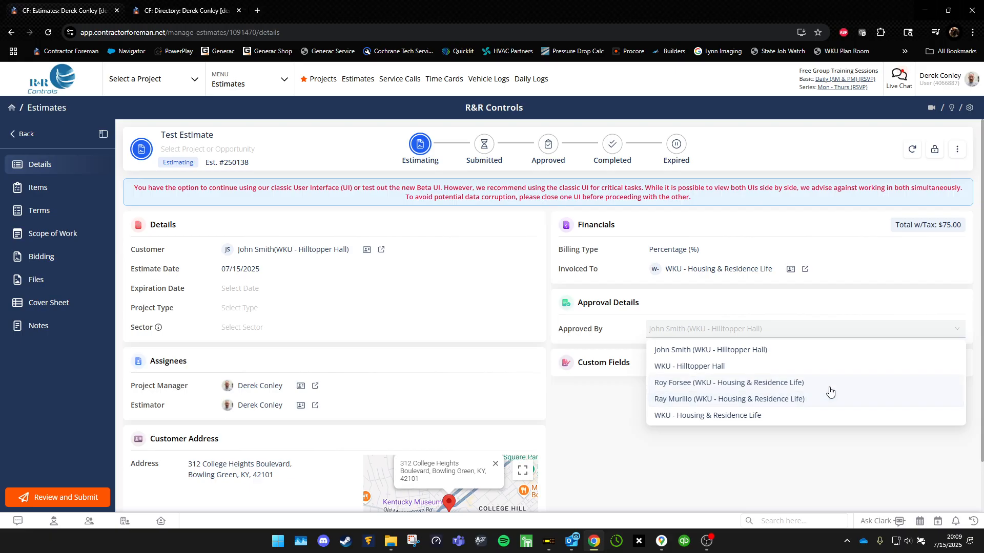
left_click(608, 422)
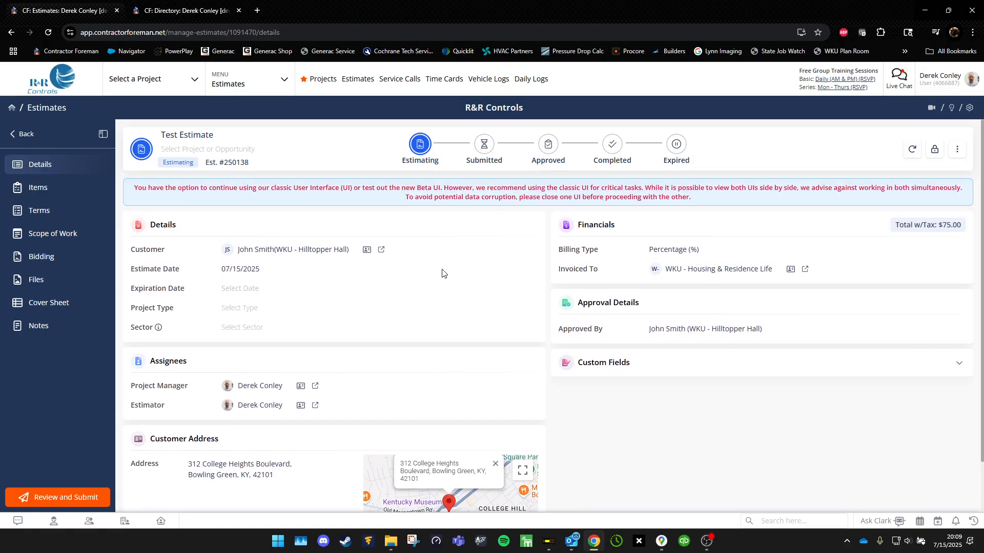
Show Hilltopper Hall's Documents list with Est. #250138 'Test Estimate' at $75.00, after checking Invoice Terms.
left_click(195, 6)
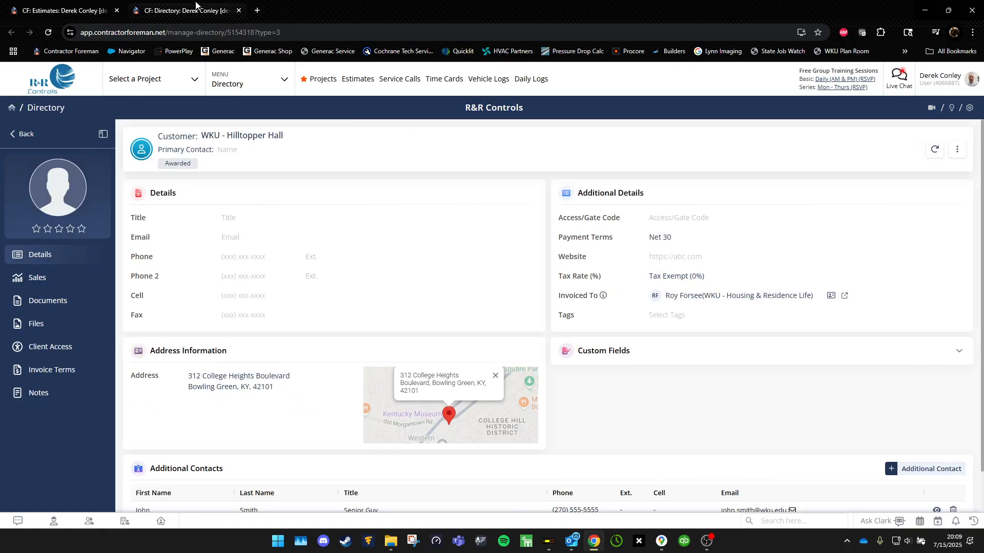
left_click(57, 302)
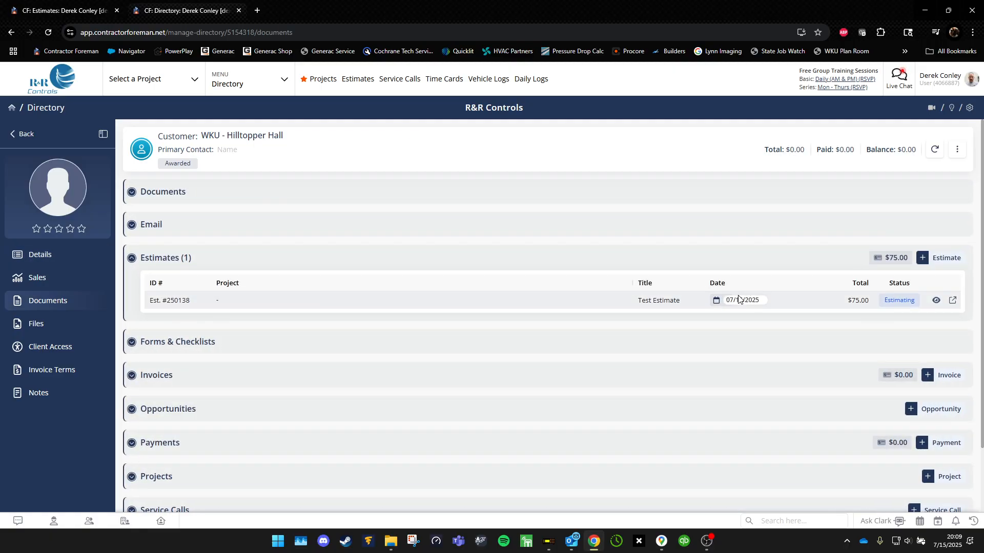
scroll(738, 295, "down", 3)
scroll(559, 274, "up", 3)
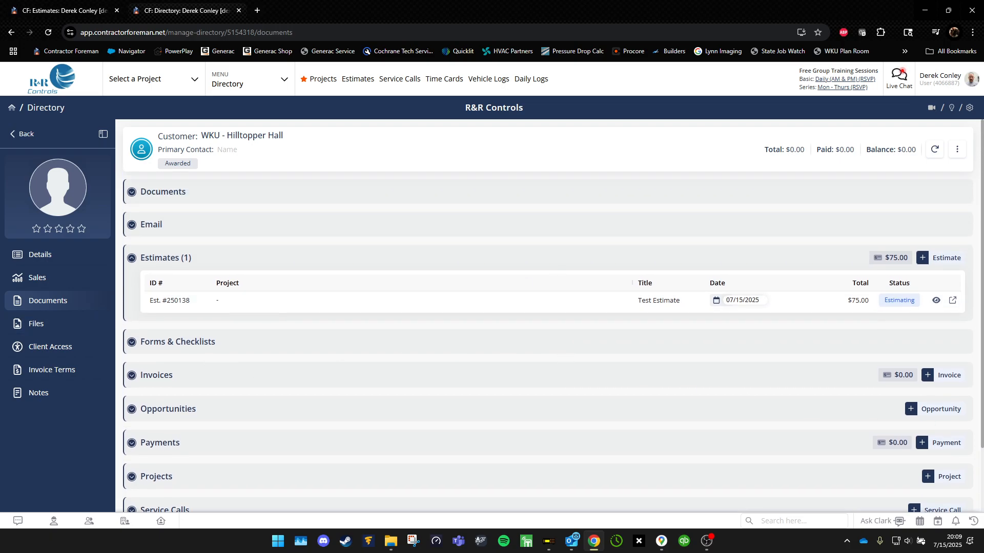
left_click(63, 371)
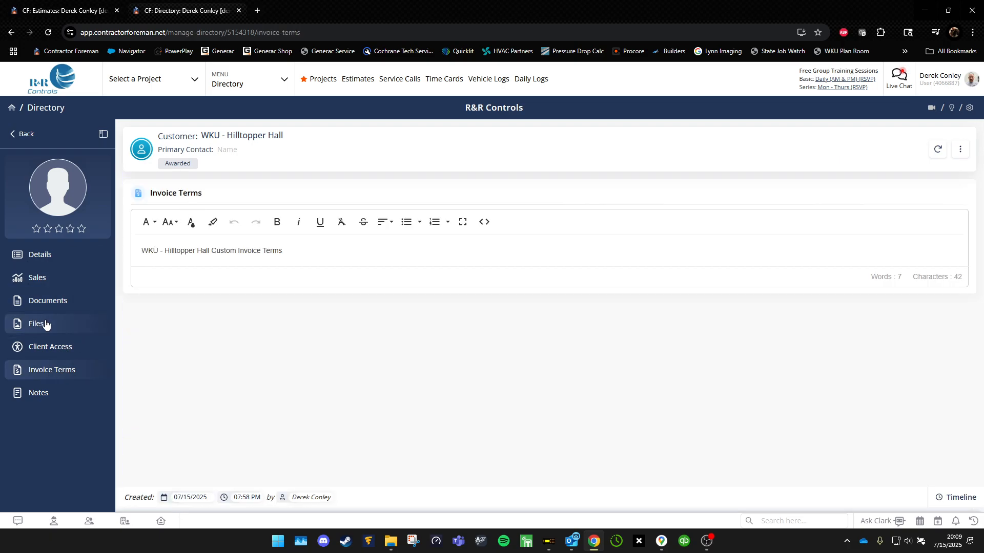
left_click(46, 301)
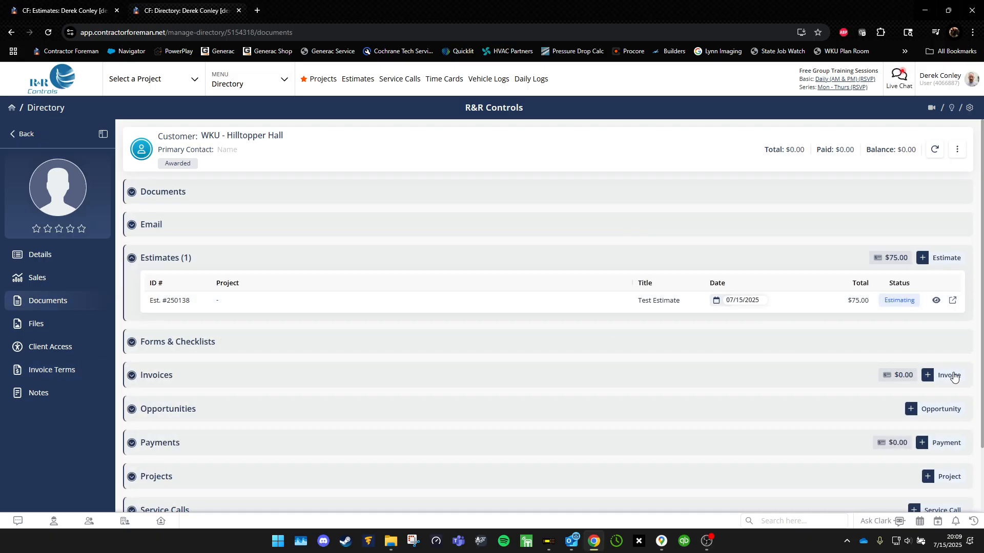
Create draft invoice #2652 with no project assigned and view its Net 30 terms.
left_click(951, 376)
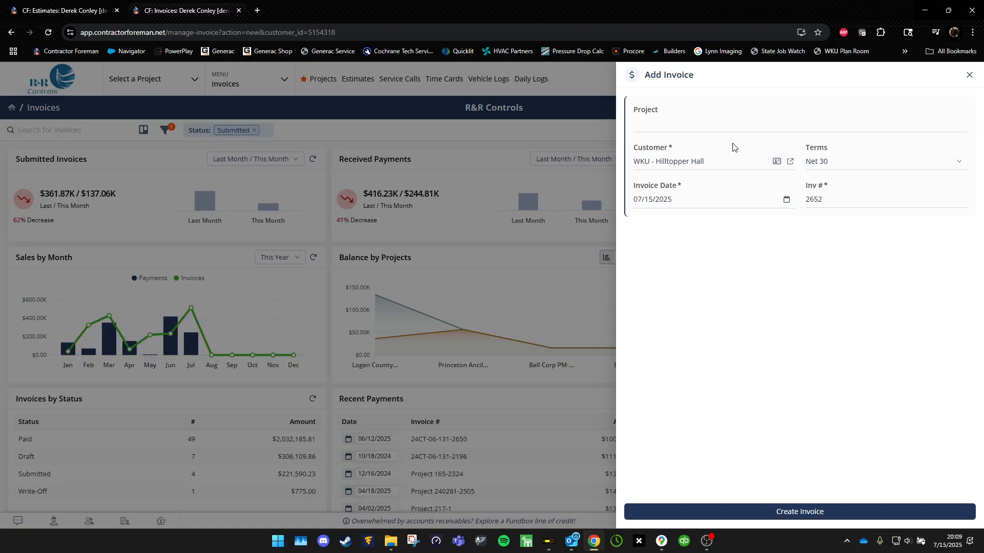
left_click(825, 515)
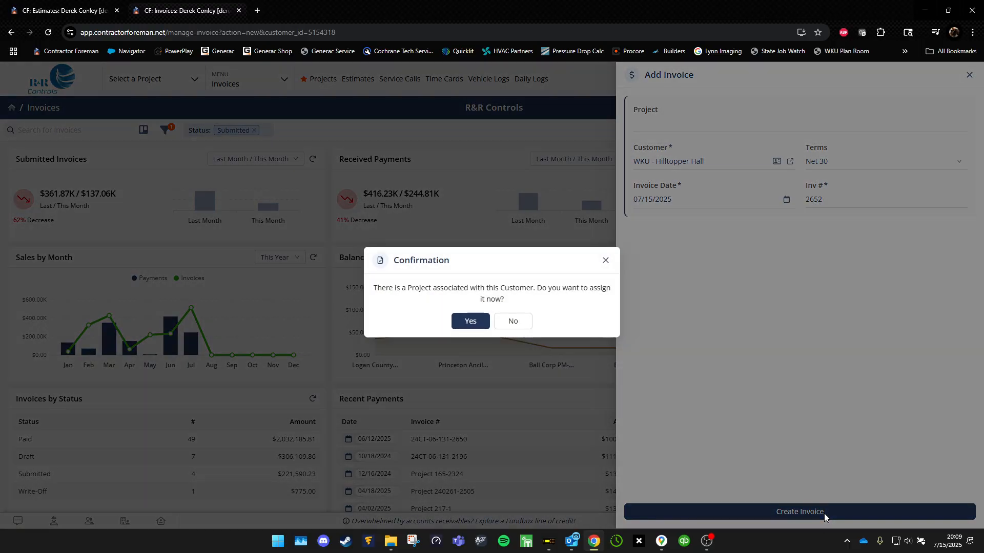
left_click(509, 322)
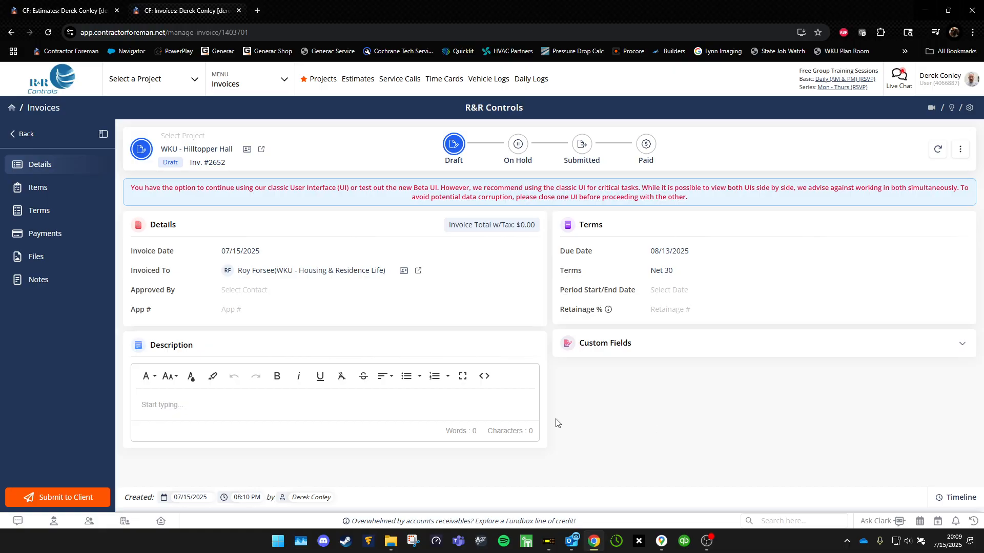
left_click(39, 211)
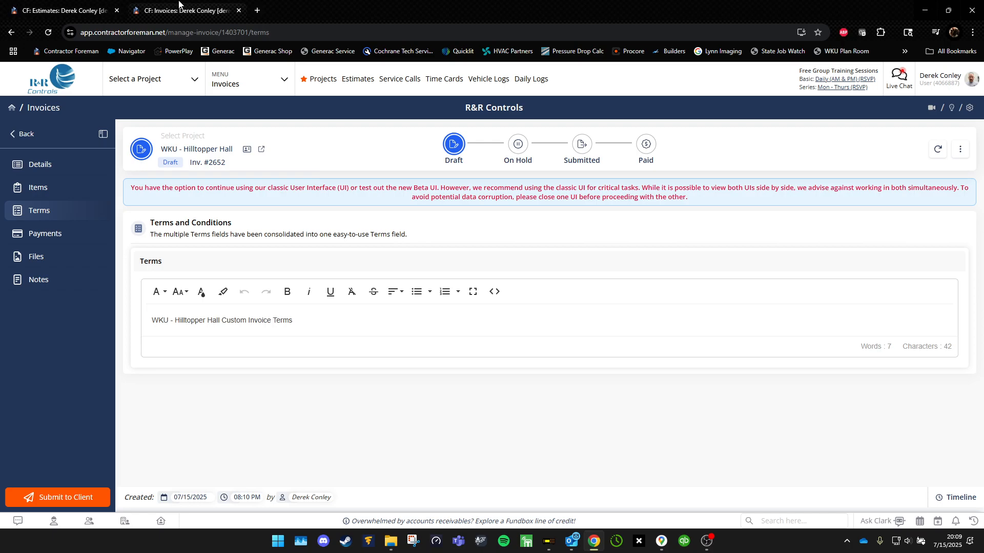
Compare the customer's Invoice Terms in a new tab against invoice #2652's Terms.
left_click(76, 5)
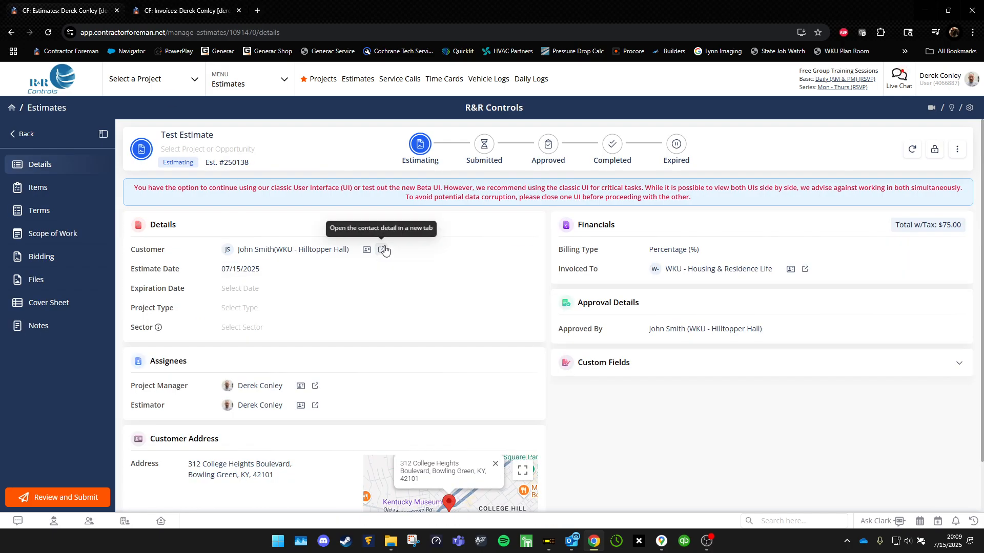
left_click(384, 249)
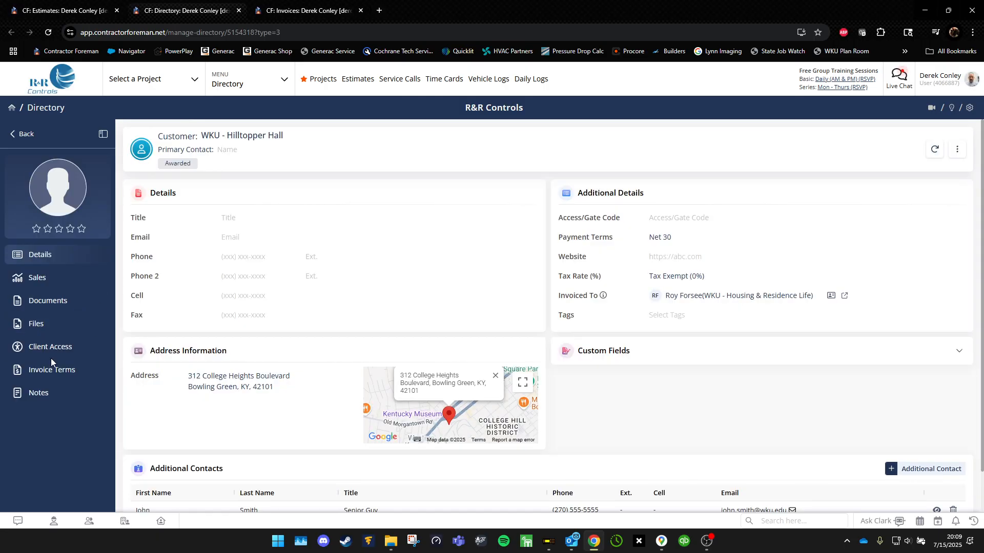
left_click(50, 379)
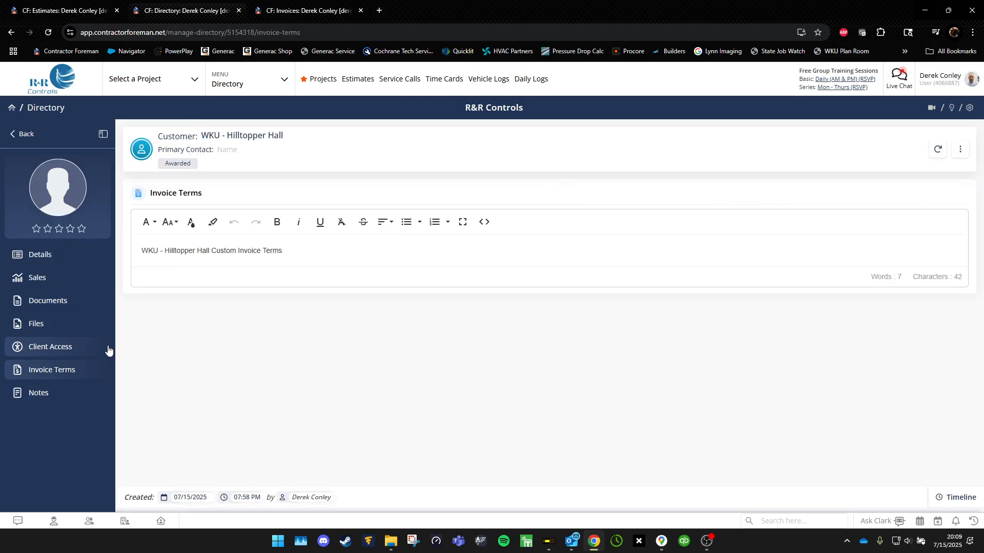
left_click(279, 11)
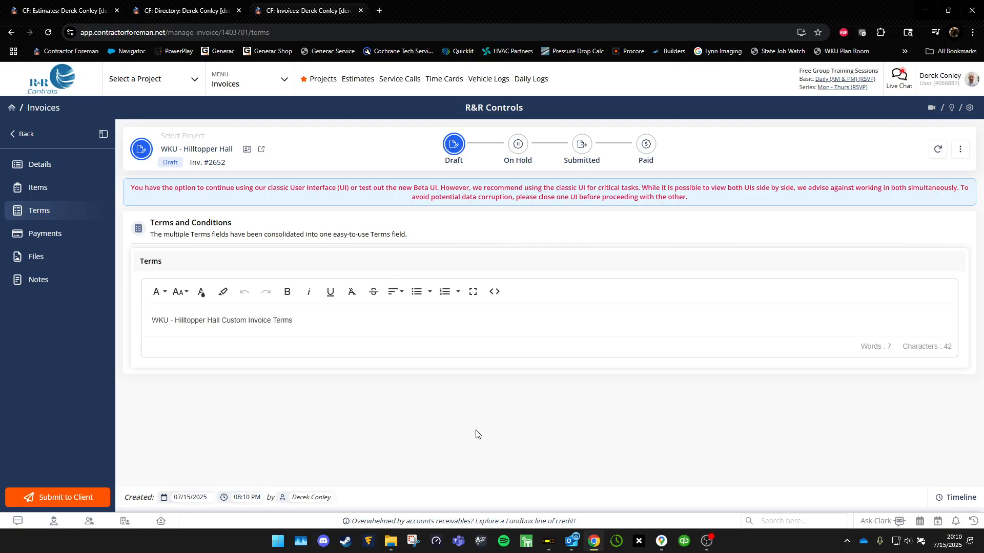
left_click(164, 7)
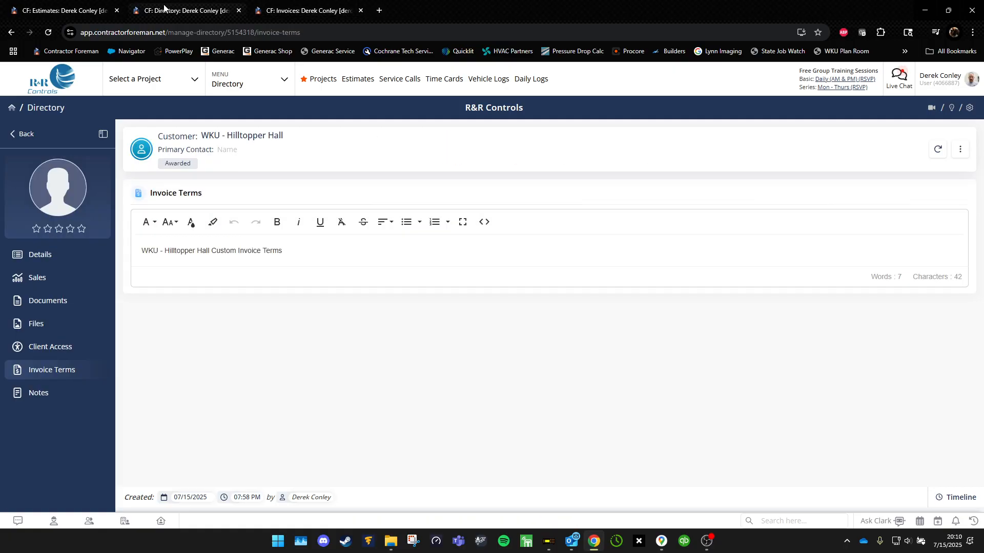
left_click(52, 256)
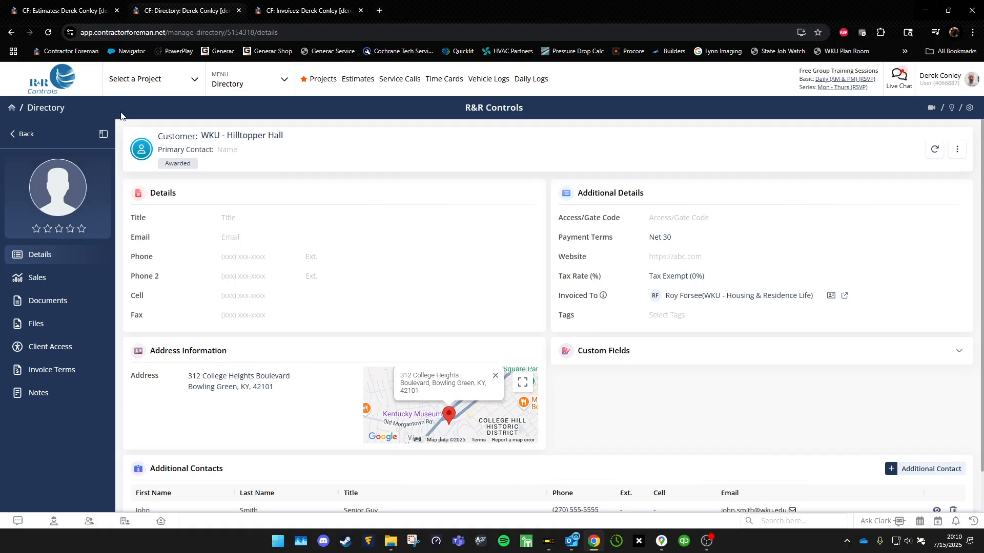
Go to the main contacts Directory from the program menu.
left_click(274, 87)
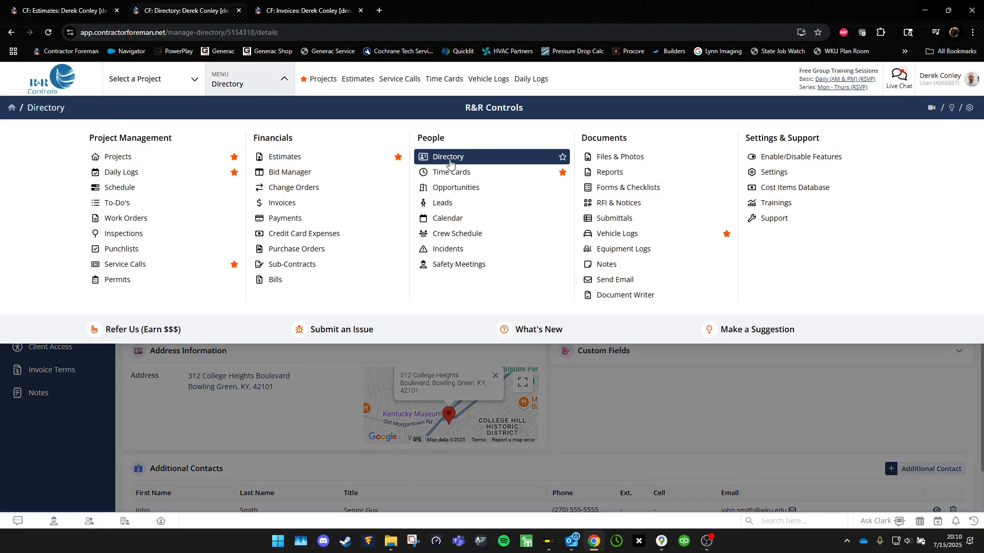
left_click(449, 161)
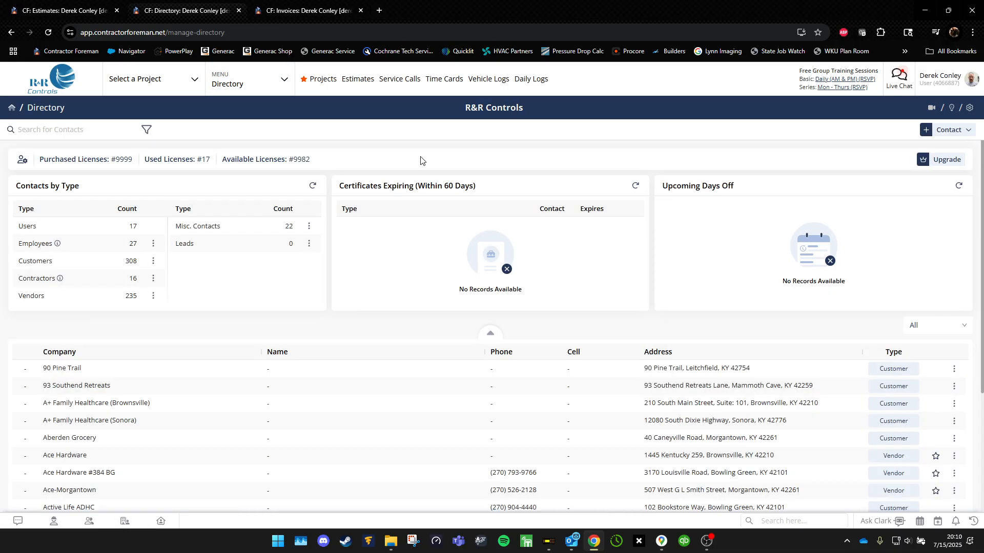
mouse_move(22, 162)
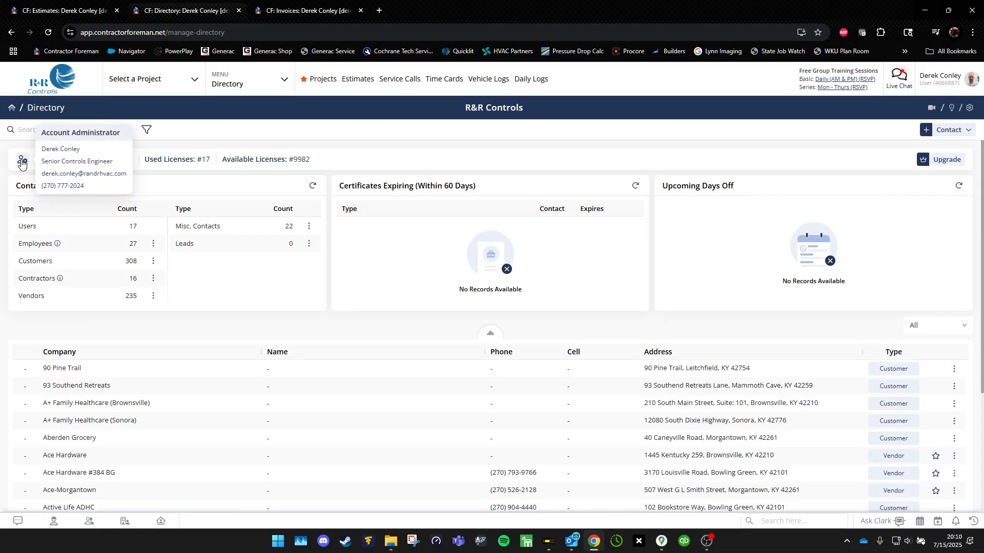